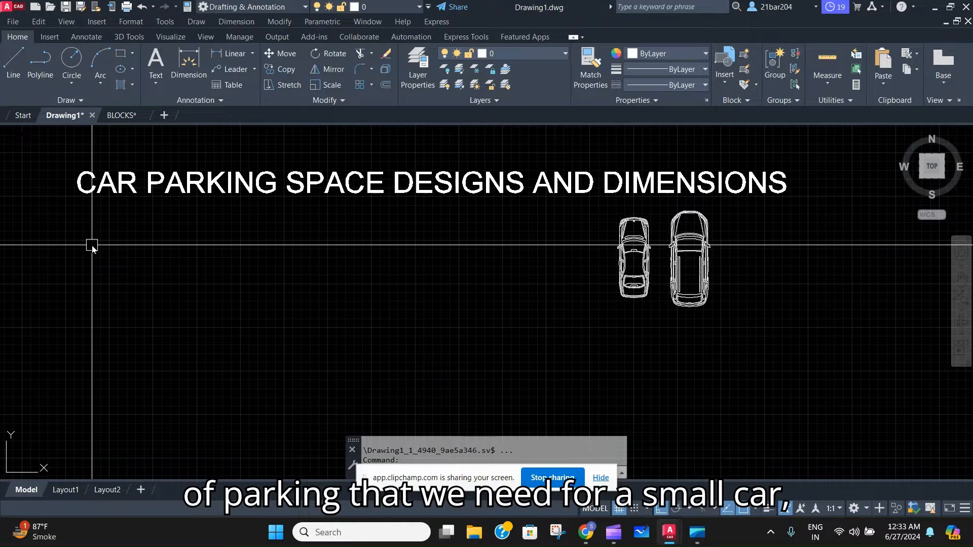
# Examine the sedan and SUV plan blocks below the car parking title
pyautogui.scroll(6, 683, 238)
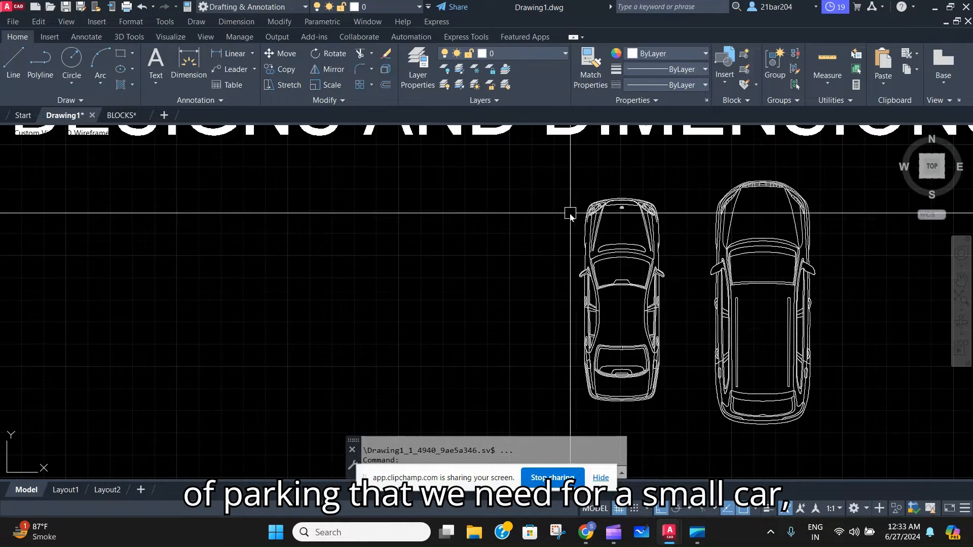
pyautogui.scroll(-5, 727, 173)
pyautogui.moveTo(724, 186); pyautogui.dragTo(713, 151, button='middle')
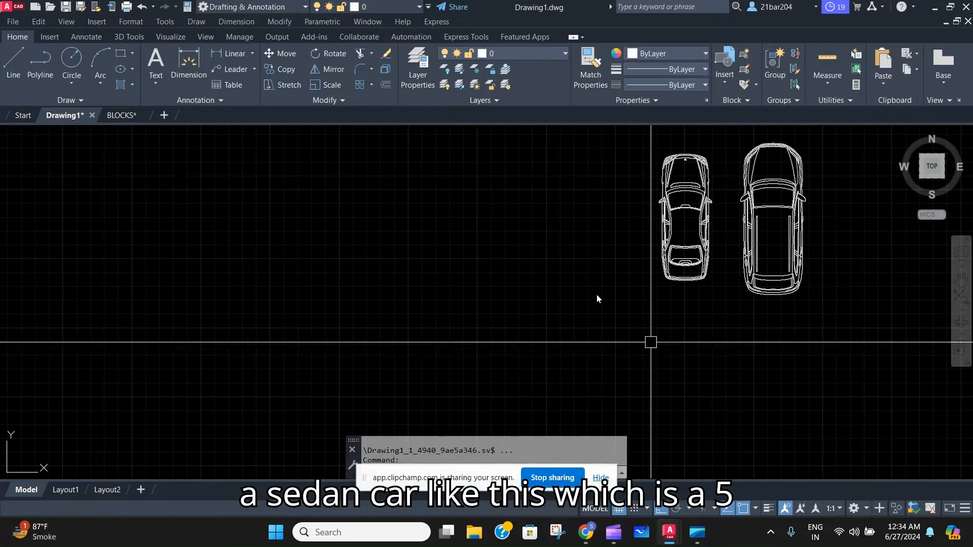
pyautogui.scroll(5, 650, 203)
pyautogui.moveTo(649, 202); pyautogui.dragTo(471, 294, button='middle')
pyautogui.scroll(-5, 552, 278)
pyautogui.scroll(3, 551, 265)
pyautogui.moveTo(631, 261); pyautogui.dragTo(529, 261, button='middle')
pyautogui.scroll(-3, 551, 265)
pyautogui.scroll(2, 528, 262)
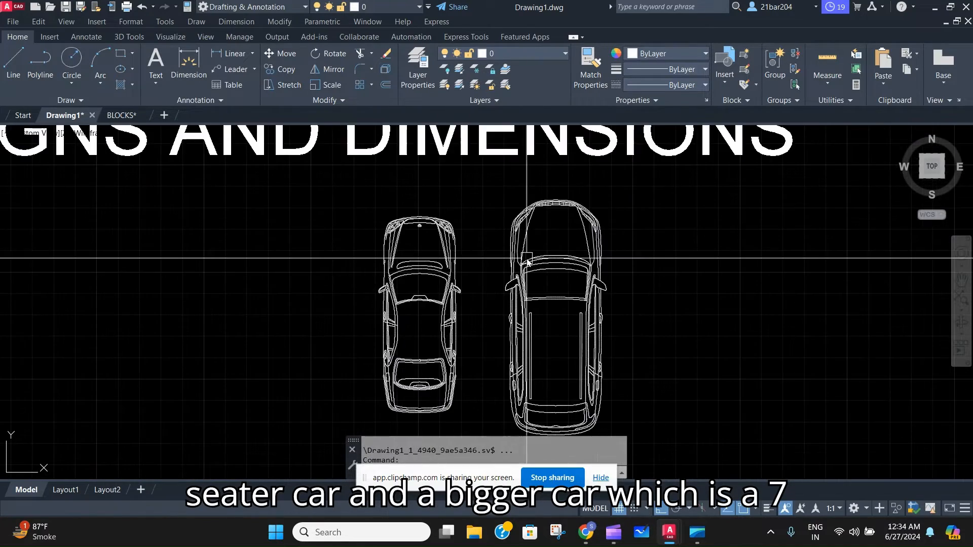
pyautogui.scroll(-3, 527, 261)
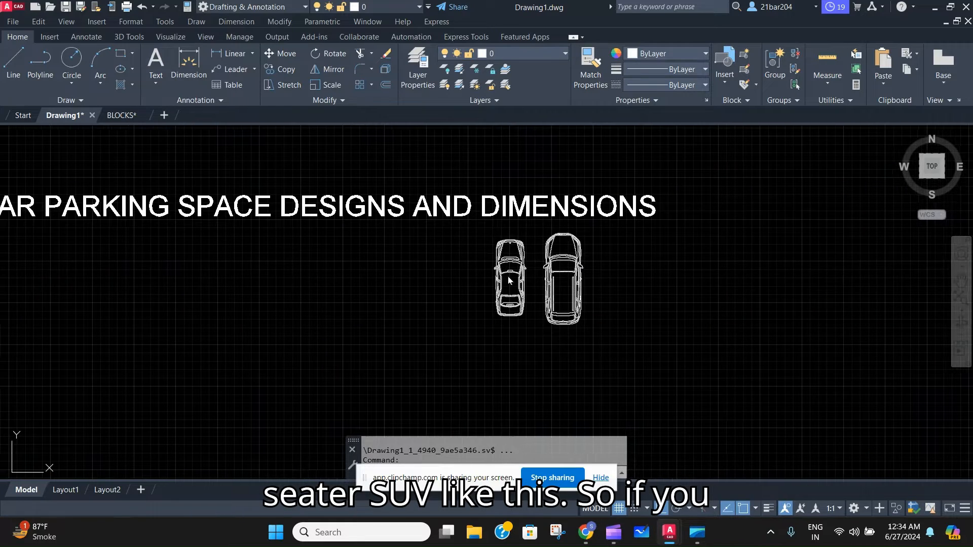
pyautogui.scroll(2, 482, 293)
pyautogui.scroll(-2, 558, 292)
pyautogui.moveTo(539, 291); pyautogui.dragTo(591, 285, button='middle')
pyautogui.scroll(2, 644, 286)
pyautogui.scroll(-2, 641, 285)
pyautogui.scroll(3, 645, 269)
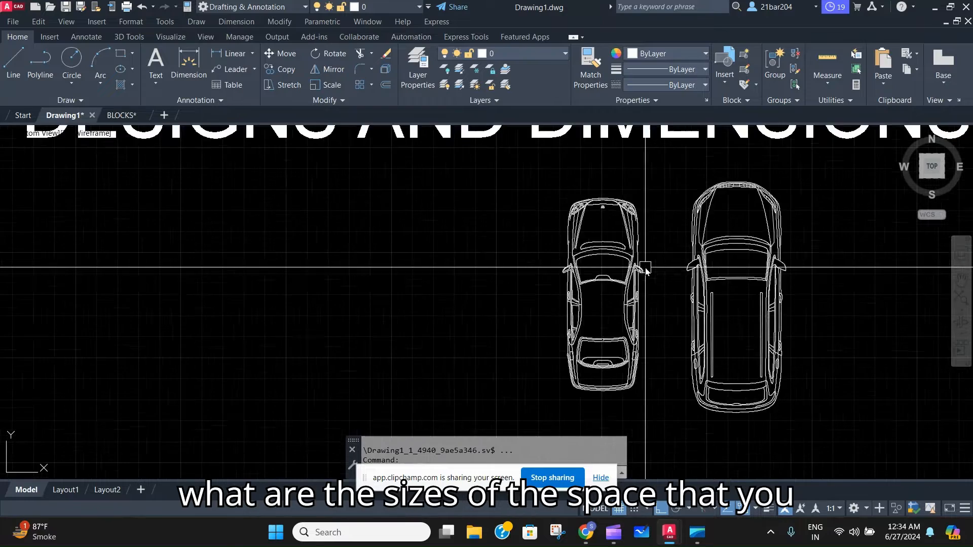
pyautogui.scroll(-4, 486, 252)
pyautogui.moveTo(456, 319); pyautogui.dragTo(604, 304, button='middle')
pyautogui.scroll(-2, 604, 304)
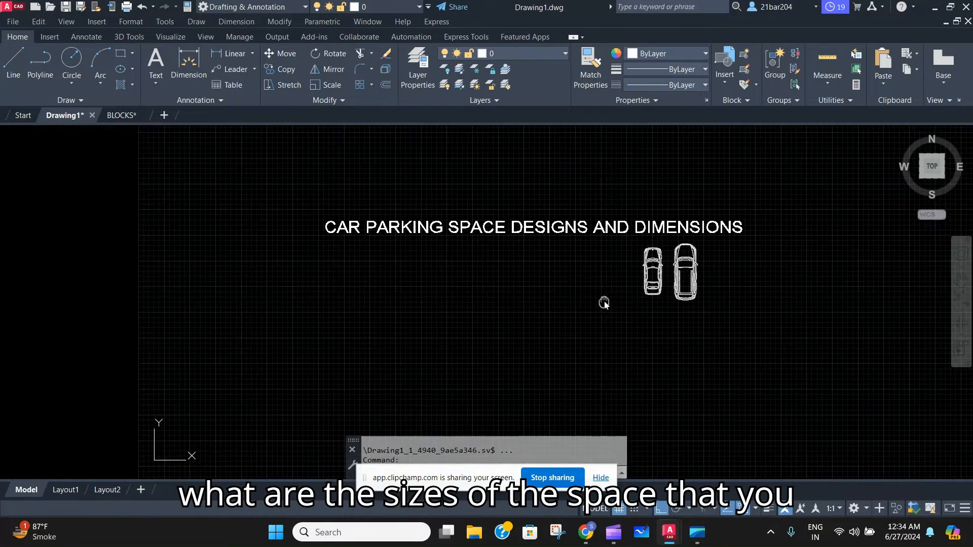
pyautogui.scroll(2, 638, 243)
pyautogui.scroll(4, 655, 271)
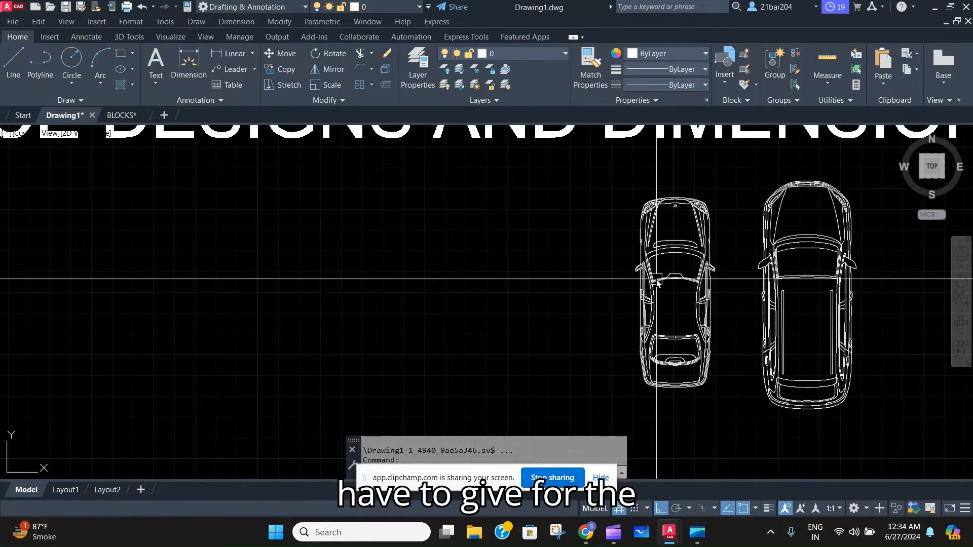
pyautogui.scroll(-3, 648, 268)
pyautogui.scroll(3, 639, 255)
pyautogui.scroll(-3, 635, 256)
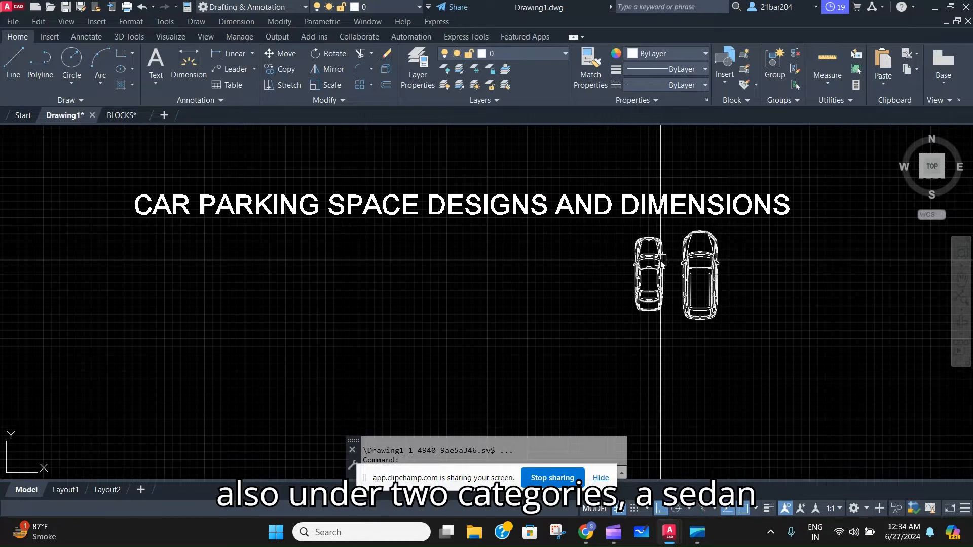
pyautogui.scroll(2, 658, 258)
pyautogui.scroll(2, 657, 257)
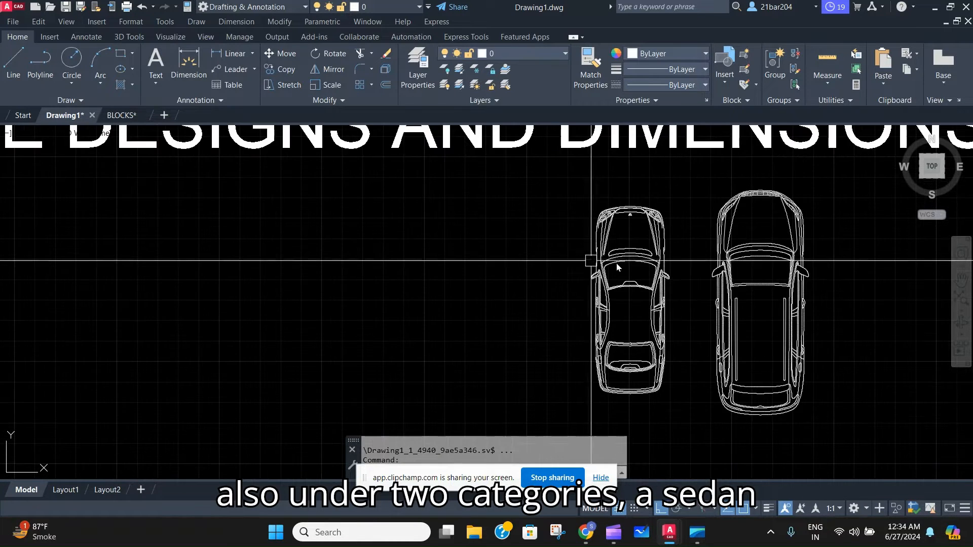
pyautogui.scroll(-2, 616, 263)
pyautogui.scroll(-3, 681, 205)
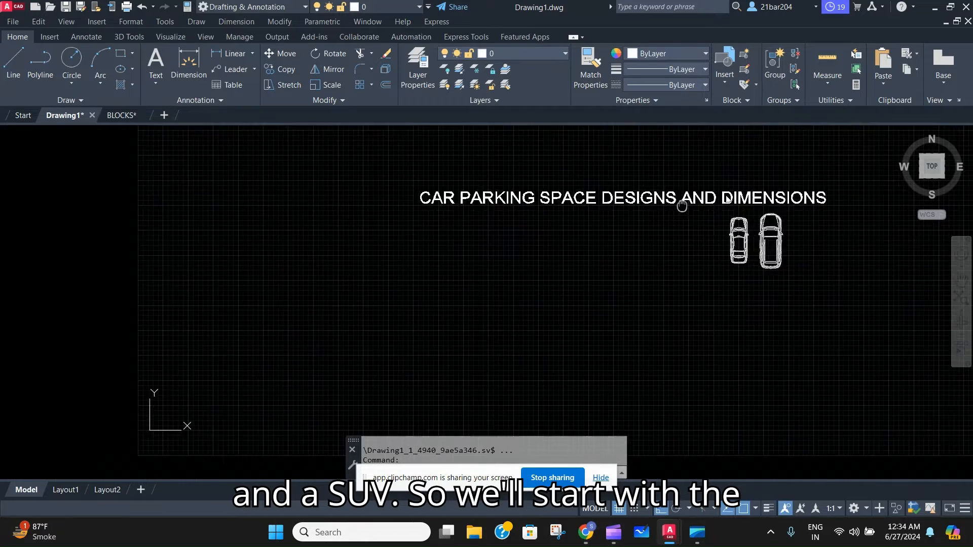
# Draw a closed rectangular parking bay with lines, 2.5 units wide and 5 units long, below the start of the title
pyautogui.scroll(3, 500, 217)
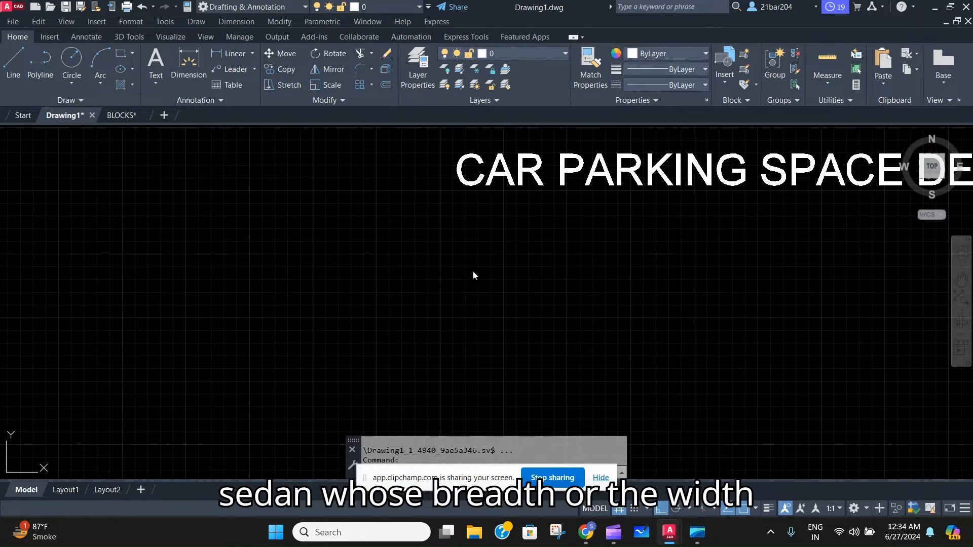
pyautogui.write('l')
pyautogui.press('Return')
pyautogui.scroll(4, 521, 232)
pyautogui.scroll(-5, 492, 286)
pyautogui.scroll(2, 492, 287)
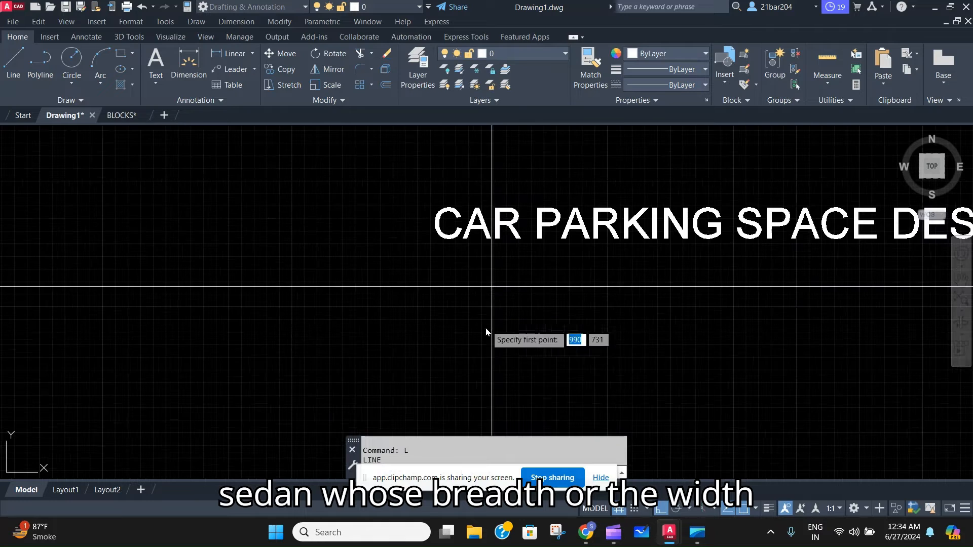
pyautogui.moveTo(607, 377); pyautogui.dragTo(567, 332, button='middle')
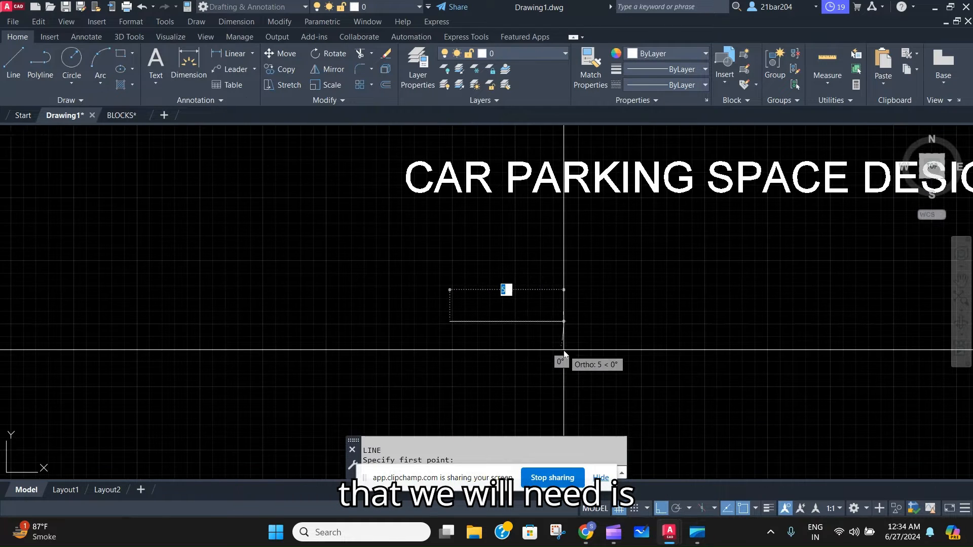
pyautogui.write('2.5')
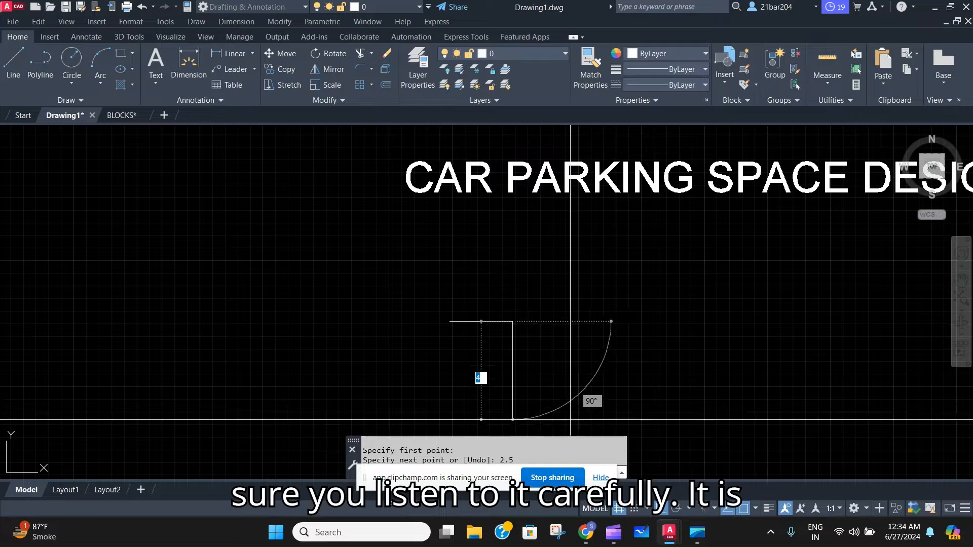
pyautogui.scroll(4, 569, 378)
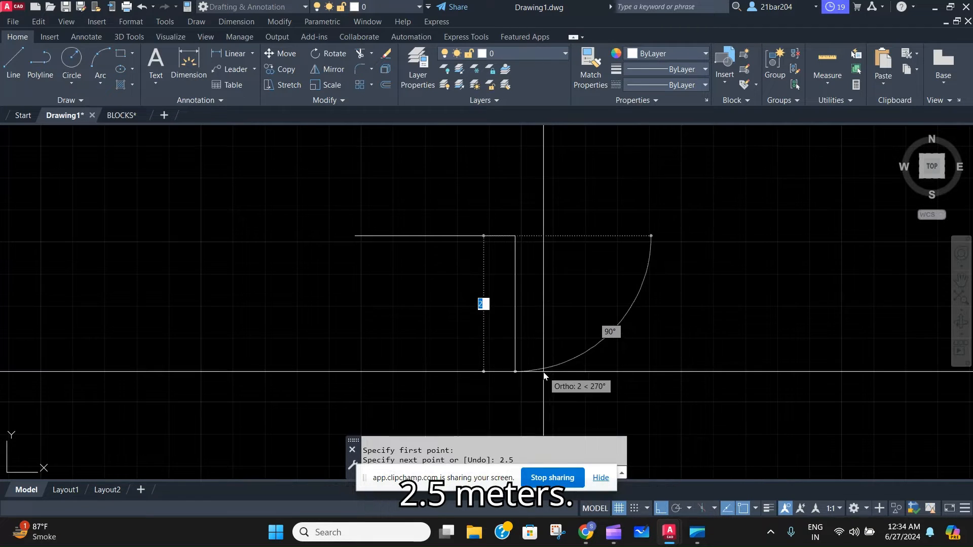
pyautogui.scroll(-4, 560, 381)
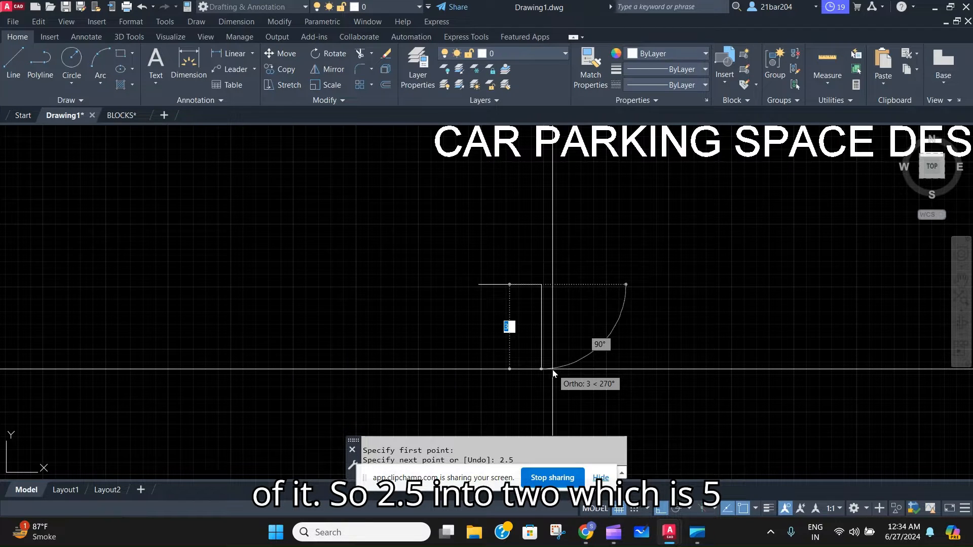
pyautogui.press('Return')
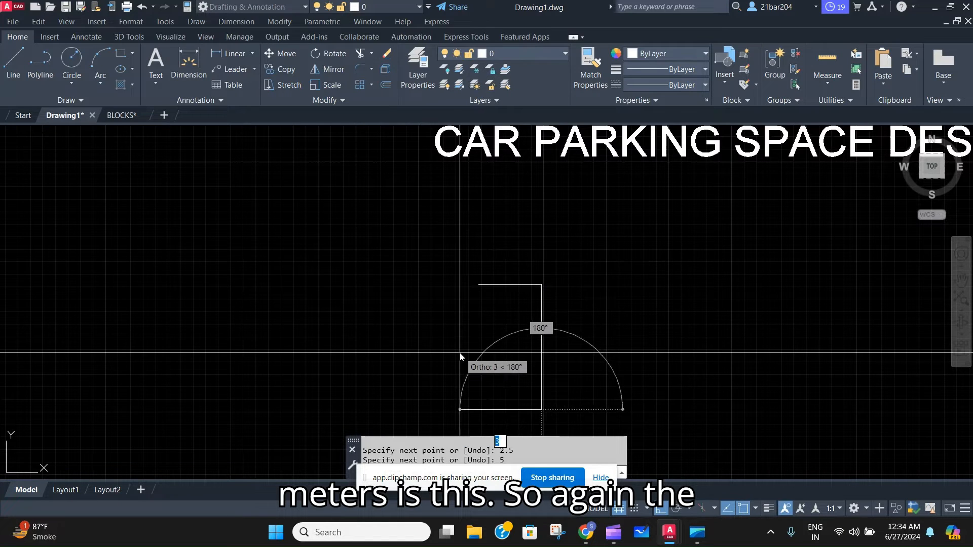
pyautogui.write('2.5')
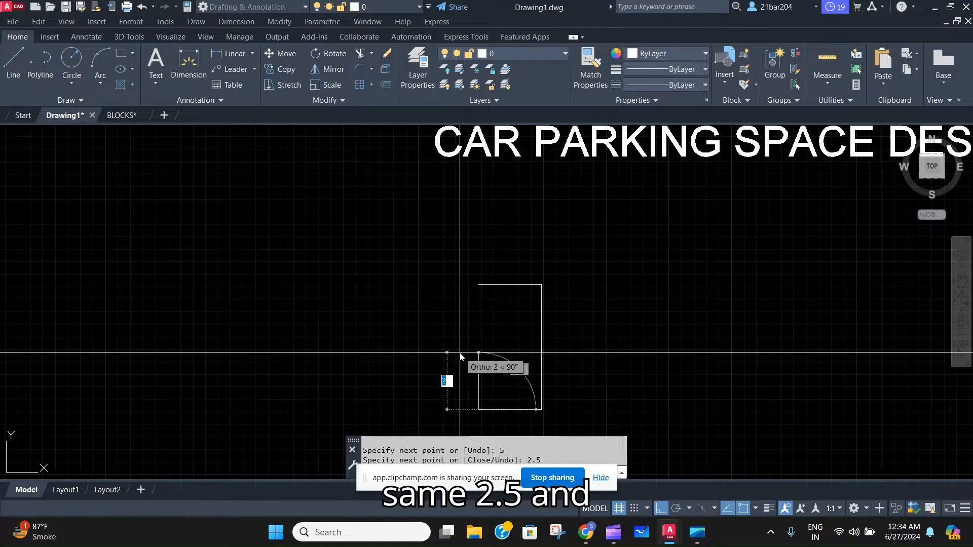
pyautogui.click(478, 285)
pyautogui.press('Escape')
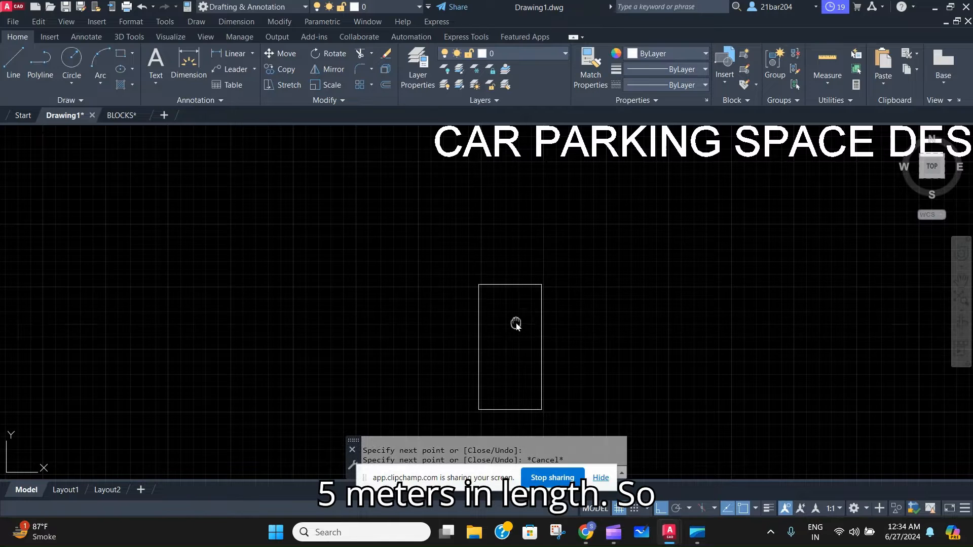
# Dimension the parking bay's width, placing the dimension line above its top edge
pyautogui.scroll(-5, 516, 324)
pyautogui.scroll(7, 495, 298)
pyautogui.write('D')
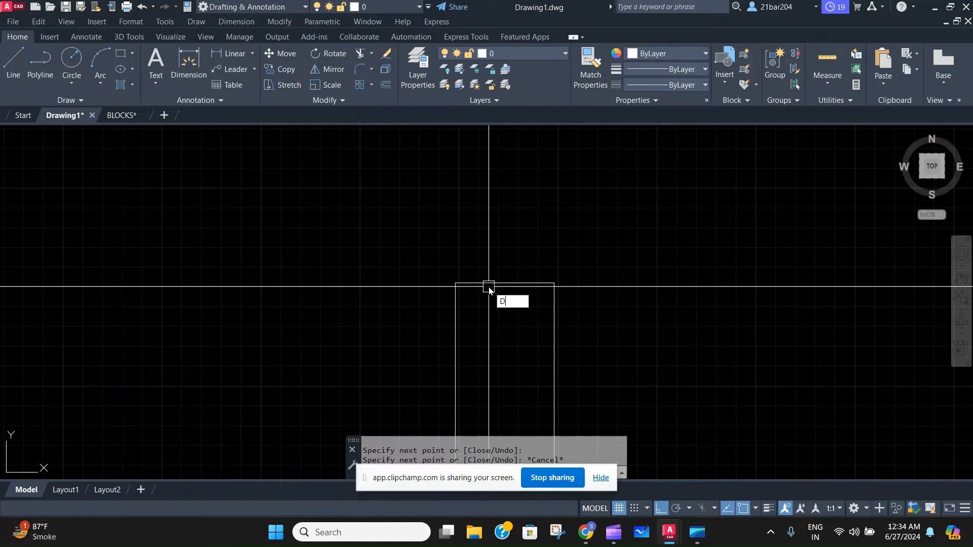
pyautogui.write('IM')
pyautogui.press('Return')
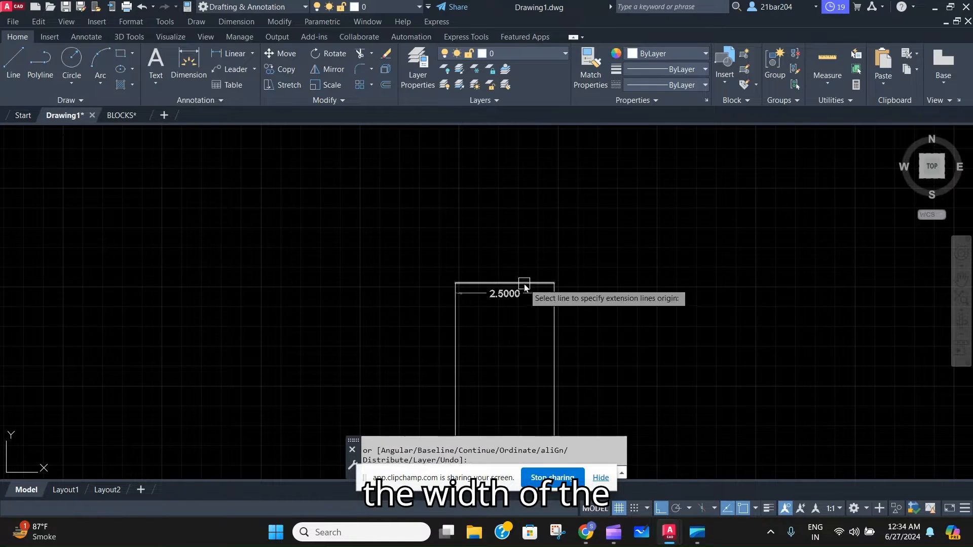
pyautogui.click(525, 287)
pyautogui.scroll(3, 510, 255)
pyautogui.click(488, 253)
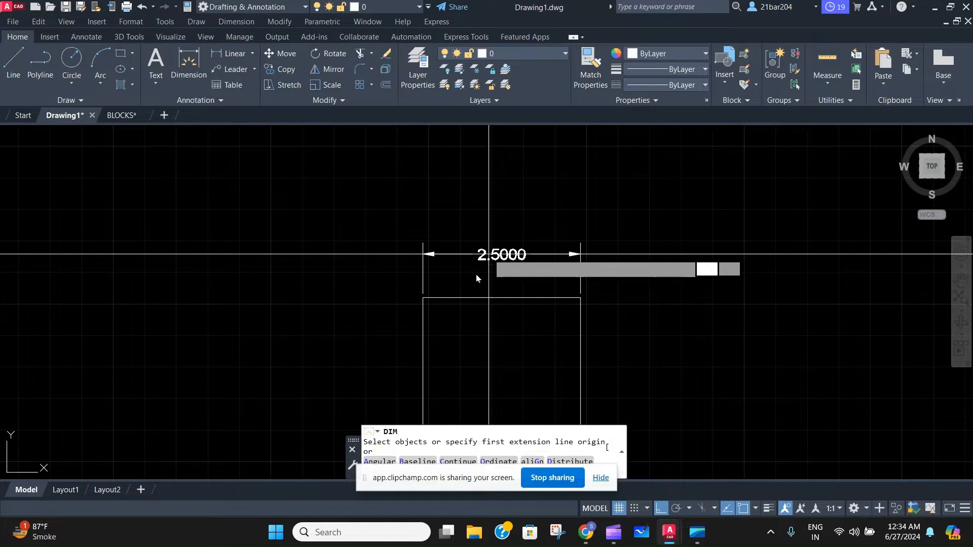
# Dimension the parking bay's length, placing the dimension line beside its left edge
pyautogui.scroll(-2, 476, 277)
pyautogui.click(476, 278)
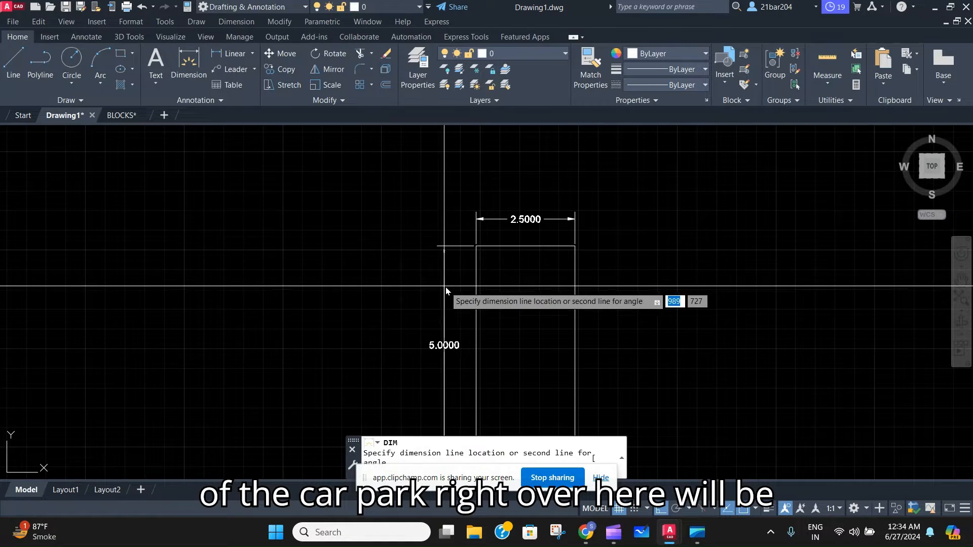
pyautogui.click(450, 291)
pyautogui.scroll(-2, 588, 268)
pyautogui.scroll(2, 608, 301)
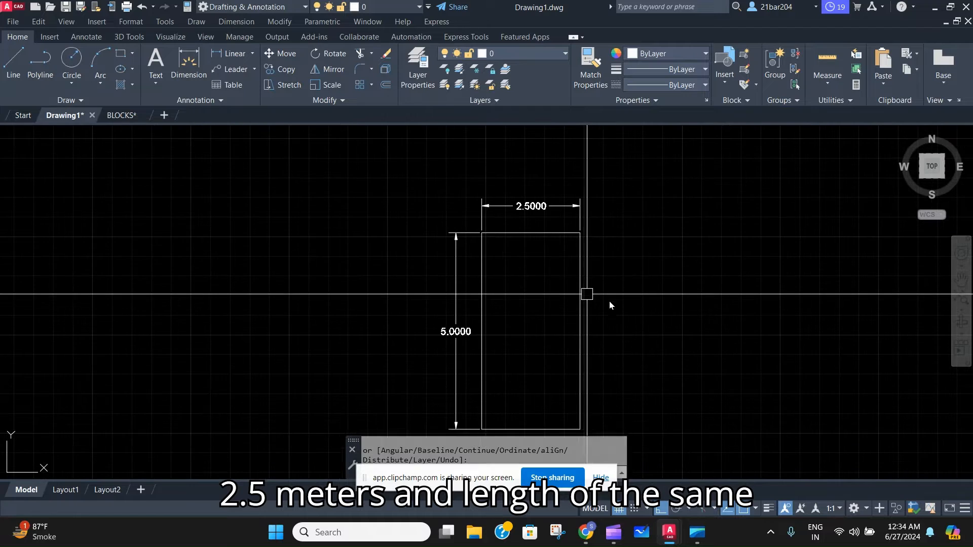
pyautogui.scroll(-3, 577, 287)
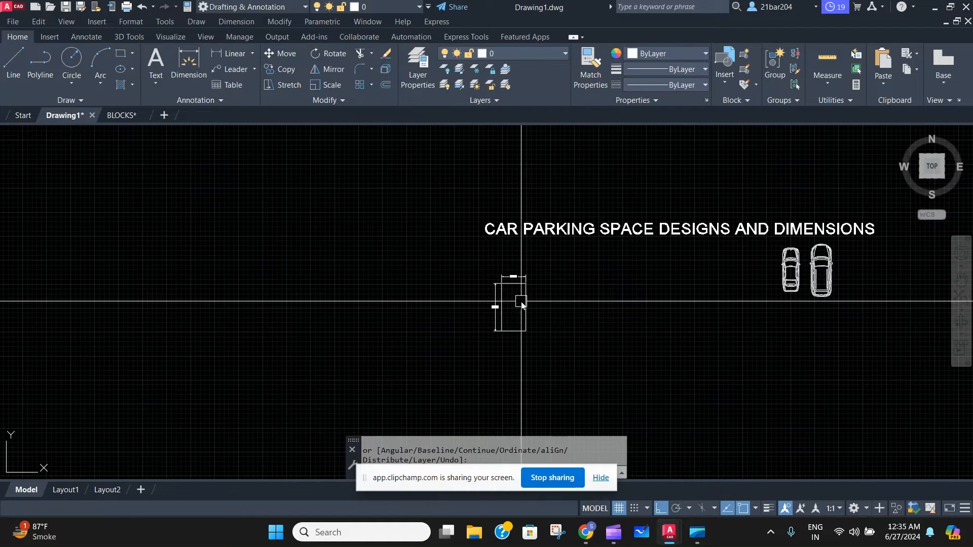
# Join the four lines of the parking bay into a single closed polyline
pyautogui.scroll(3, 506, 306)
pyautogui.click(602, 324)
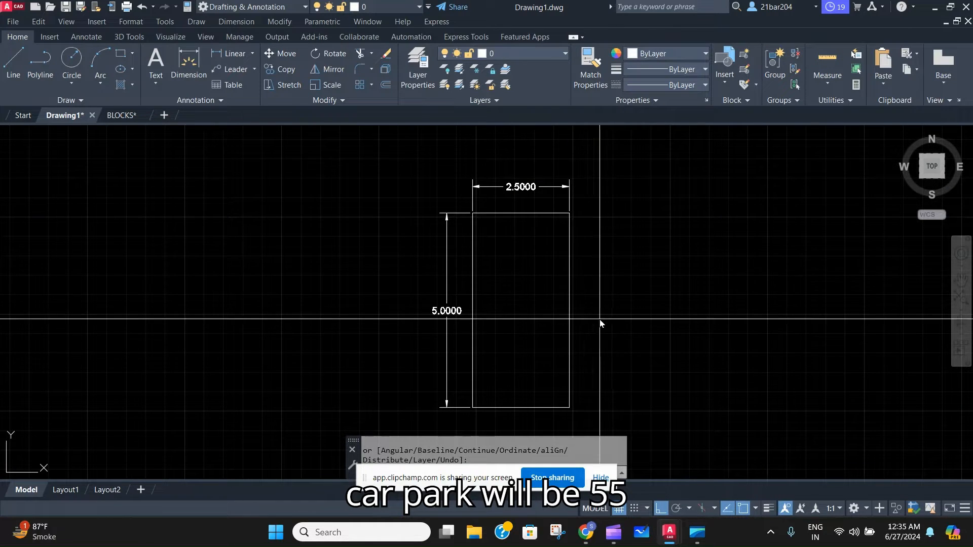
pyautogui.click(547, 287)
pyautogui.click(508, 213)
pyautogui.click(474, 249)
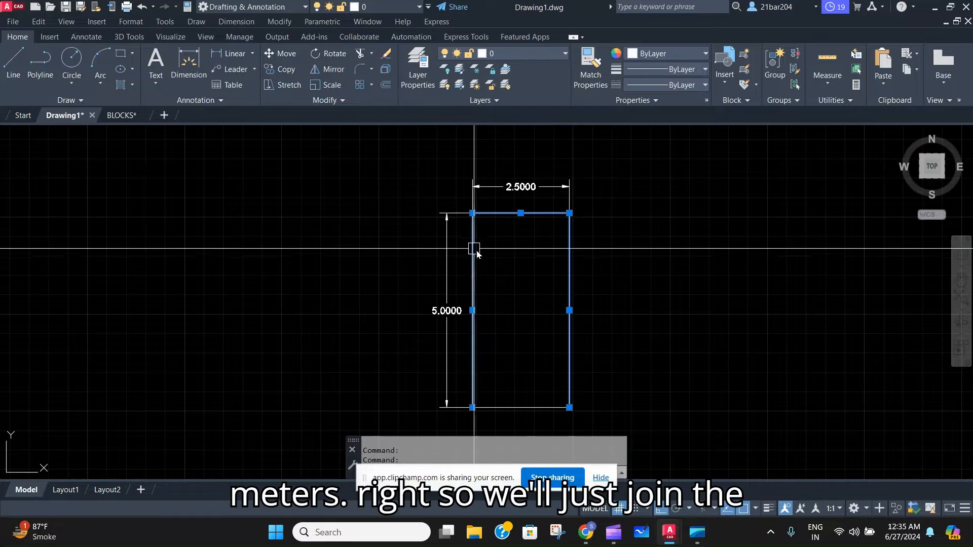
pyautogui.write('j')
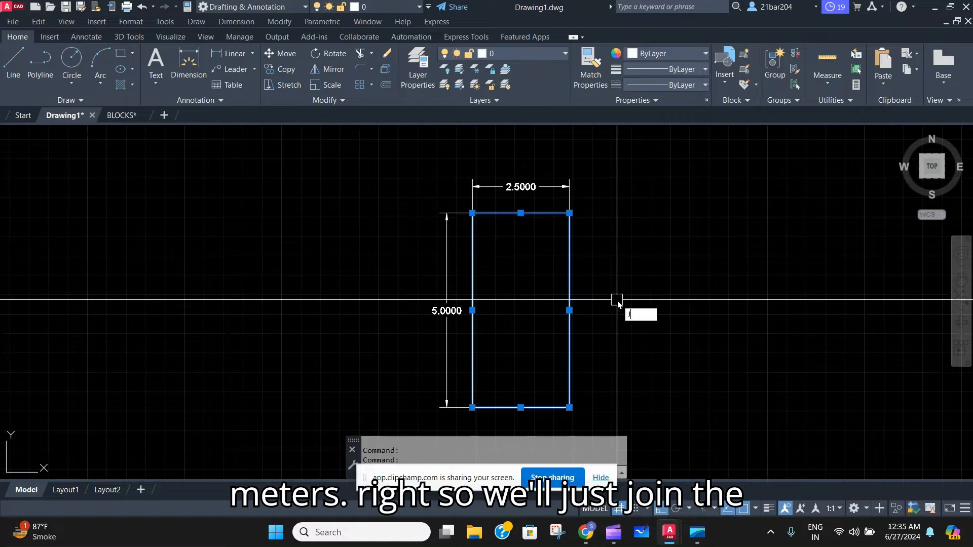
pyautogui.press('Return')
pyautogui.click(568, 301)
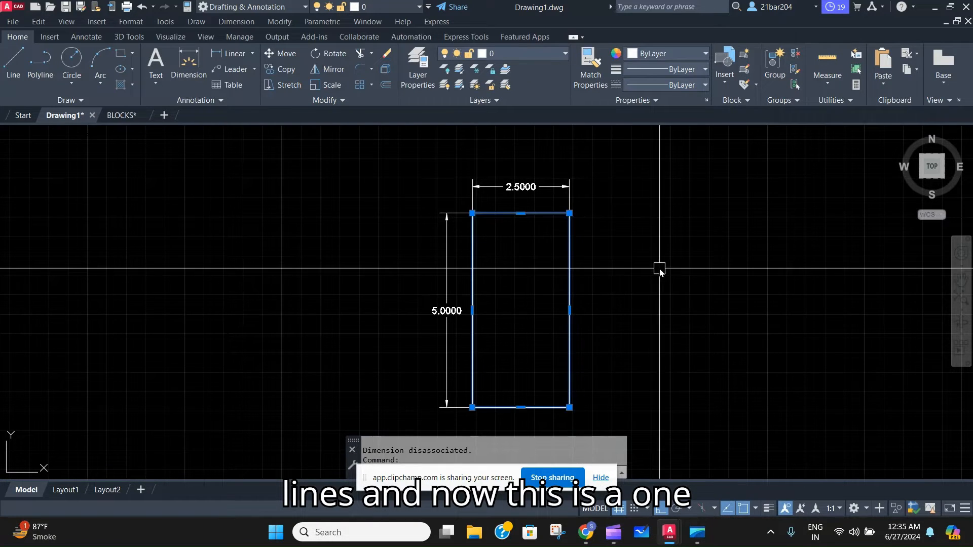
pyautogui.press('Escape')
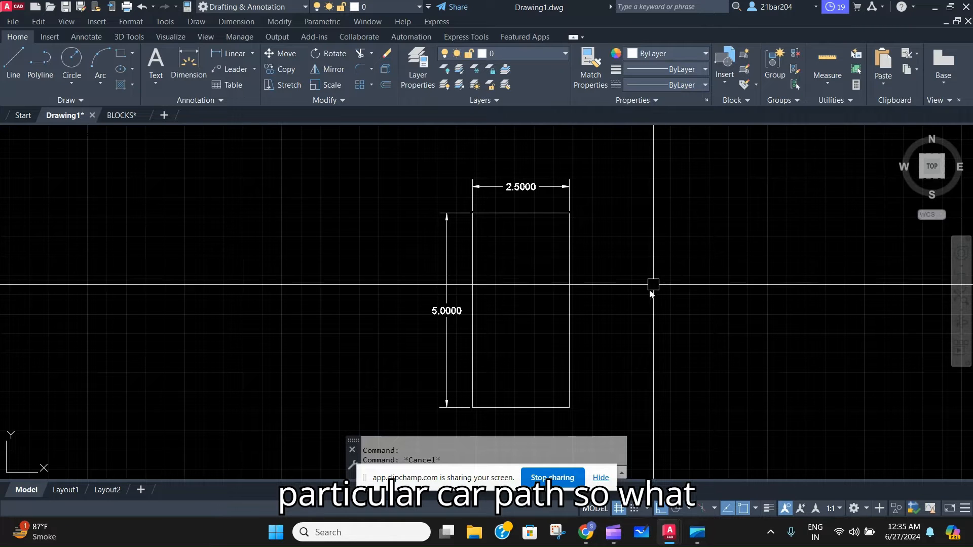
pyautogui.click(570, 294)
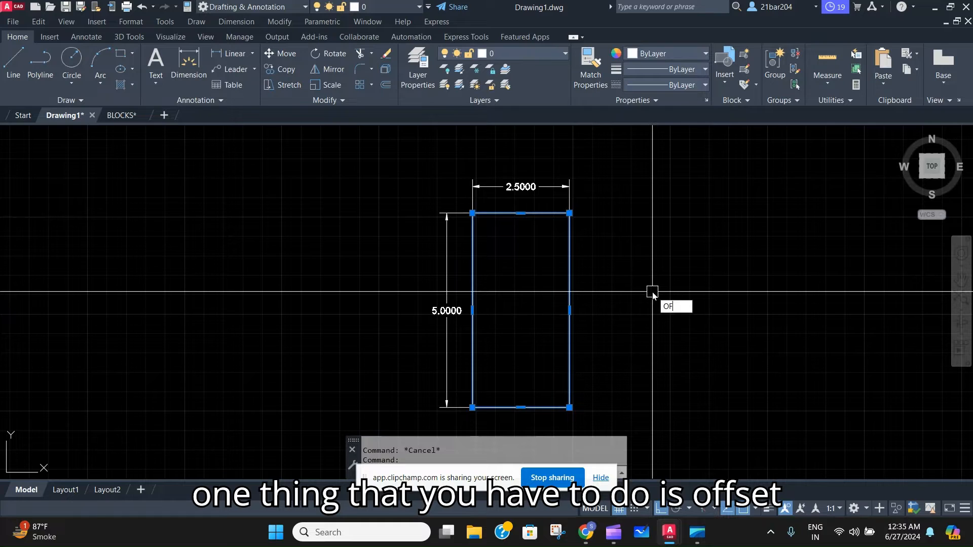
pyautogui.press('Return')
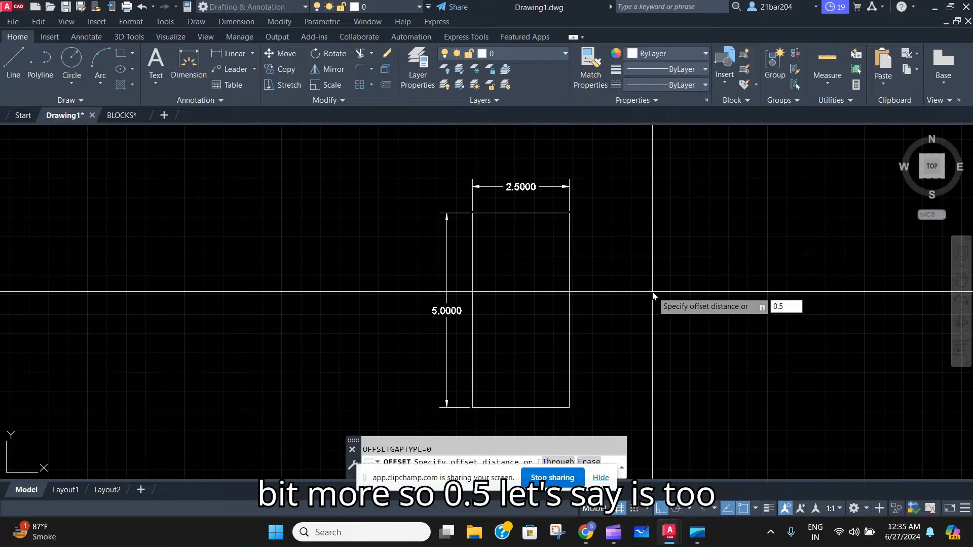
pyautogui.press('Return')
pyautogui.press('Escape')
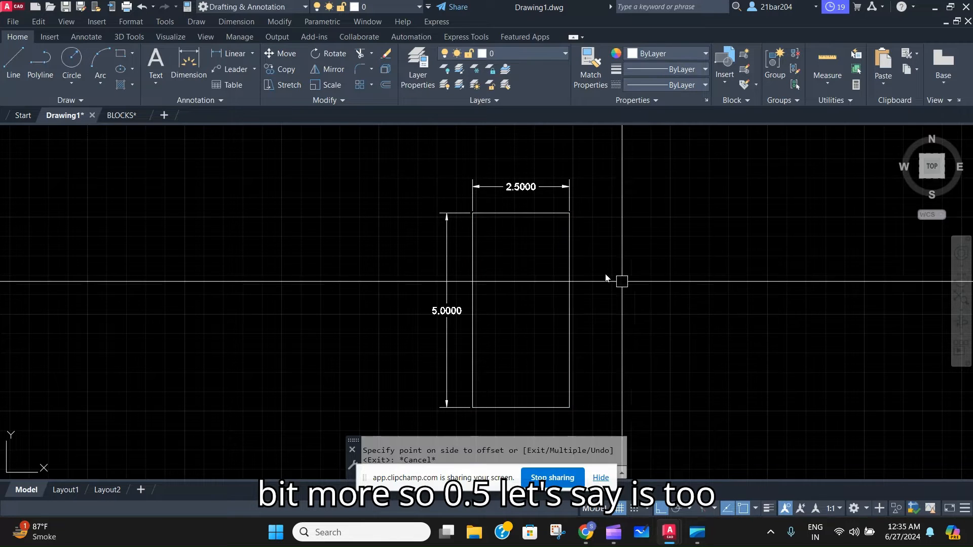
# Offset the 2.5 by 5 parking bay outline outward by 0.2 to form its surrounding white line
pyautogui.write('OFFSET')
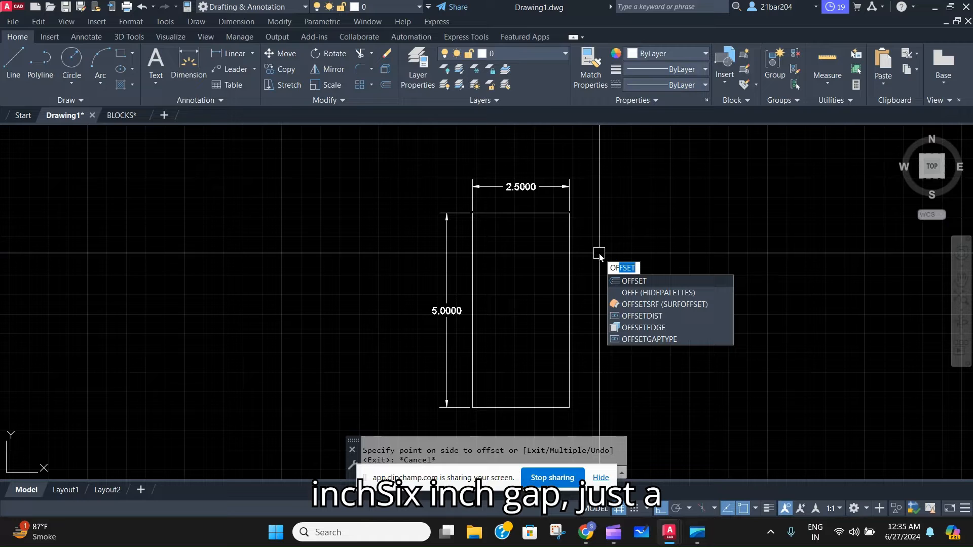
pyautogui.press('Return')
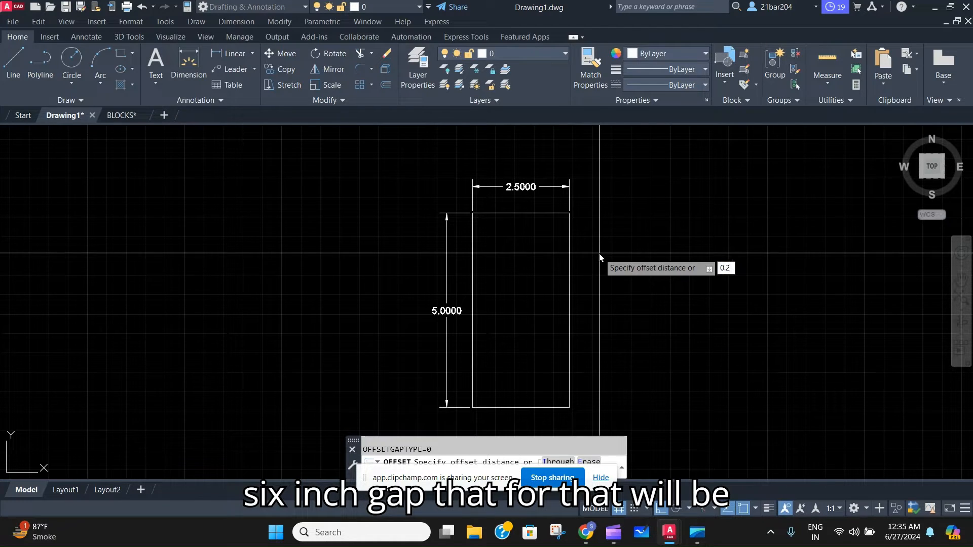
pyautogui.press('Return')
pyautogui.click(515, 214)
pyautogui.scroll(4, 517, 210)
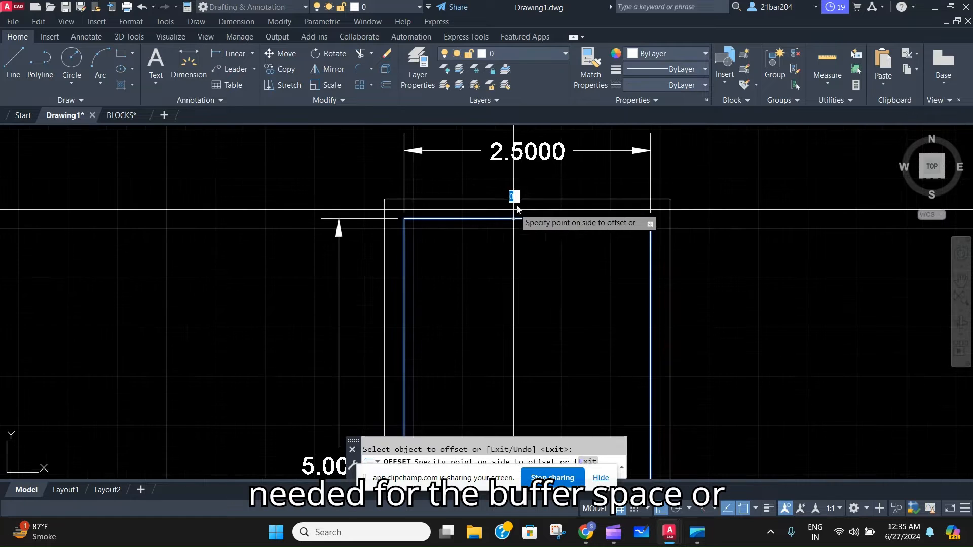
pyautogui.click(517, 209)
pyautogui.scroll(-5, 517, 209)
pyautogui.press('Escape')
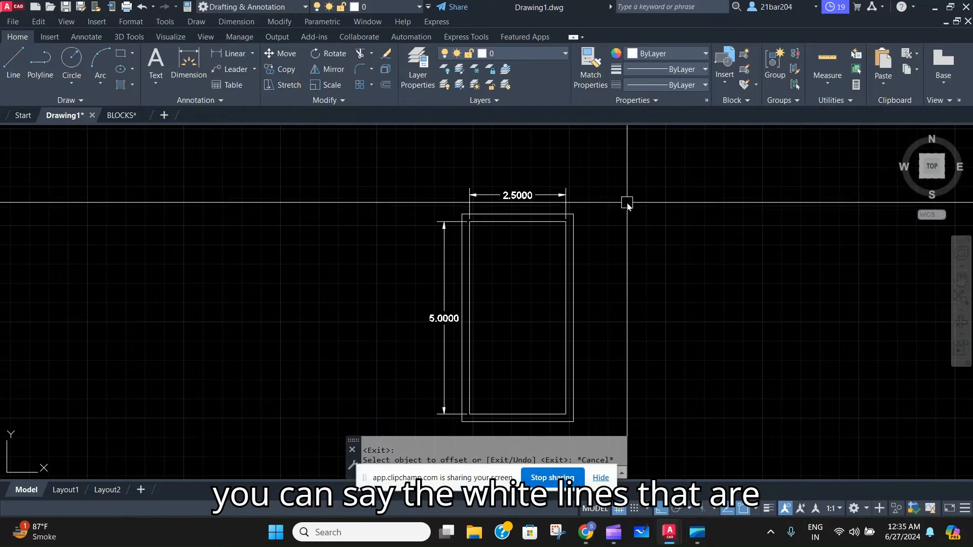
pyautogui.scroll(2, 527, 155)
pyautogui.scroll(-2, 522, 145)
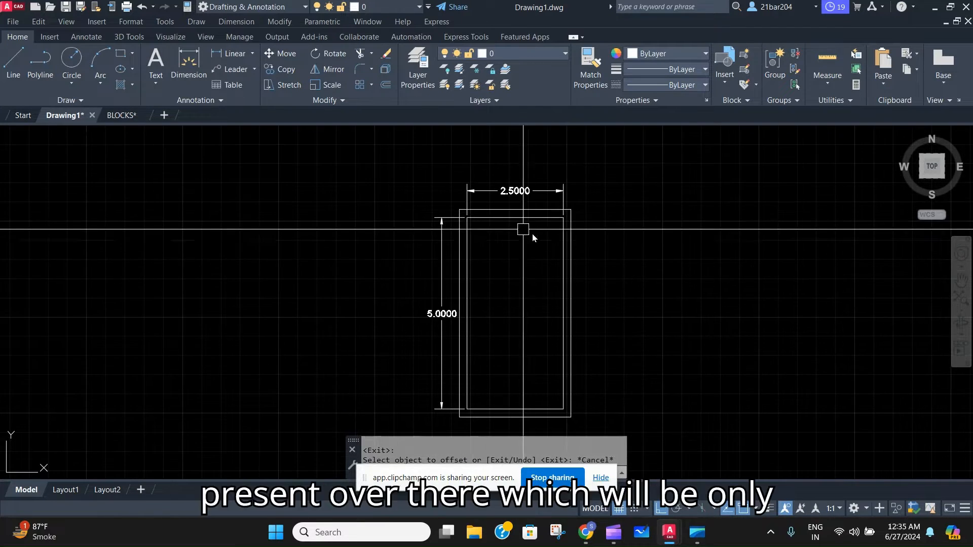
pyautogui.scroll(5, 567, 218)
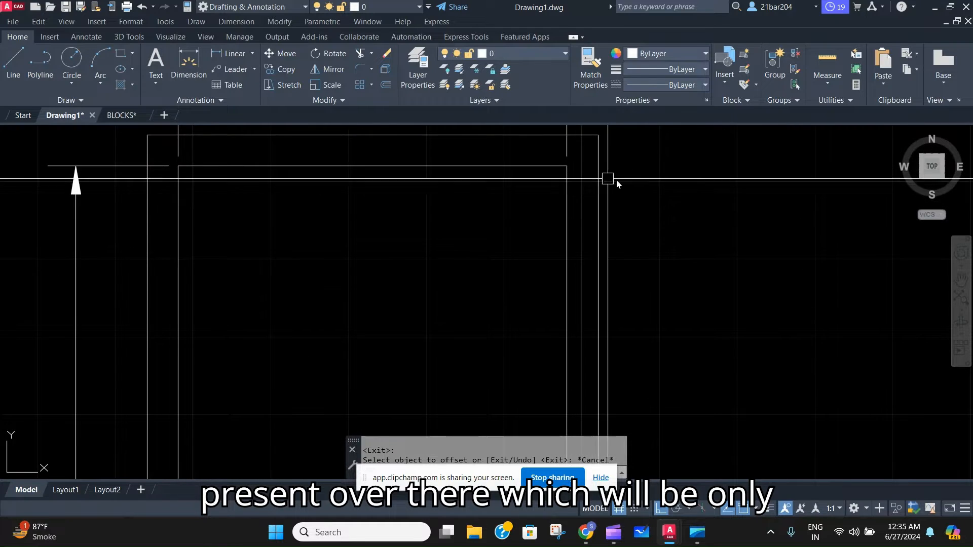
pyautogui.scroll(-5, 506, 198)
pyautogui.scroll(2, 522, 369)
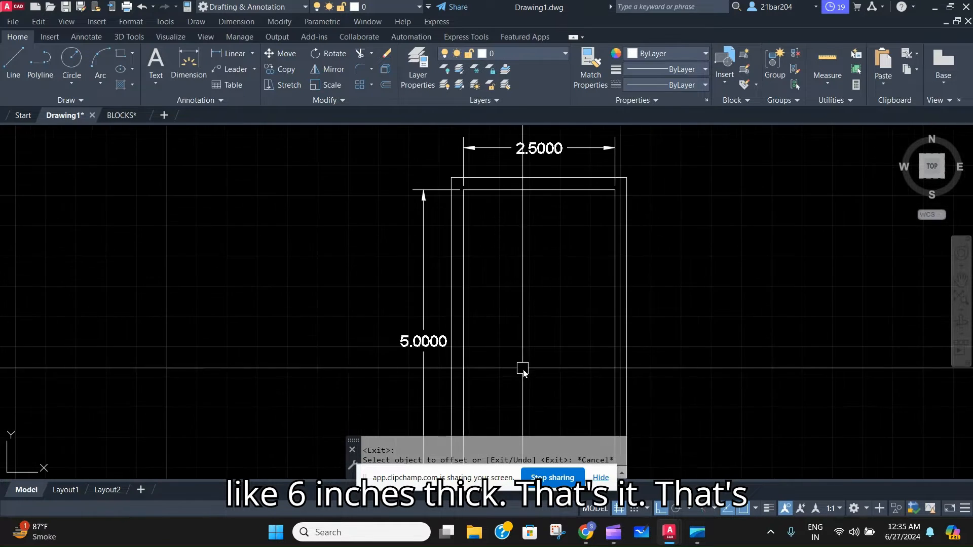
pyautogui.scroll(-5, 524, 370)
pyautogui.scroll(3, 536, 339)
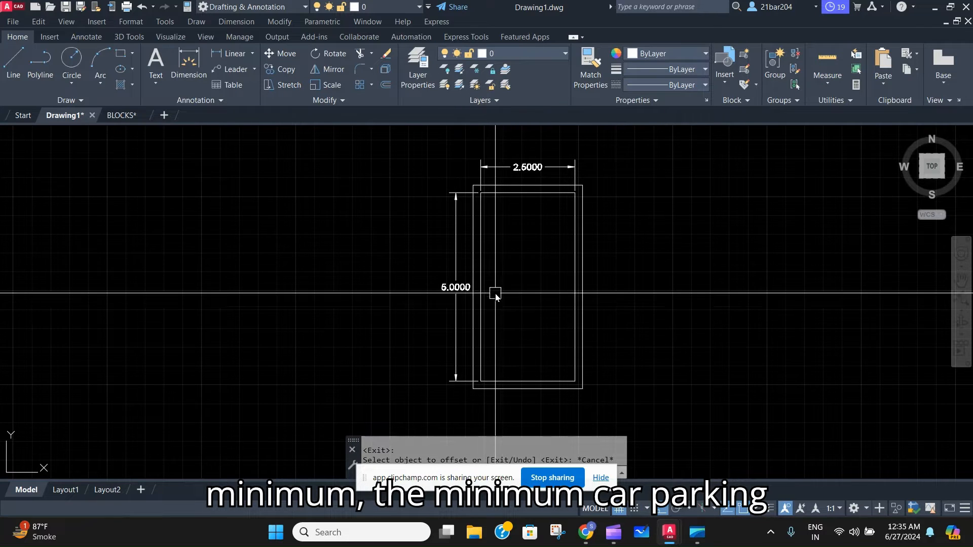
# Copy the sedan from below the end of the title and place the copy centred inside the 2.5 by 5 parking bay
pyautogui.scroll(-5, 525, 292)
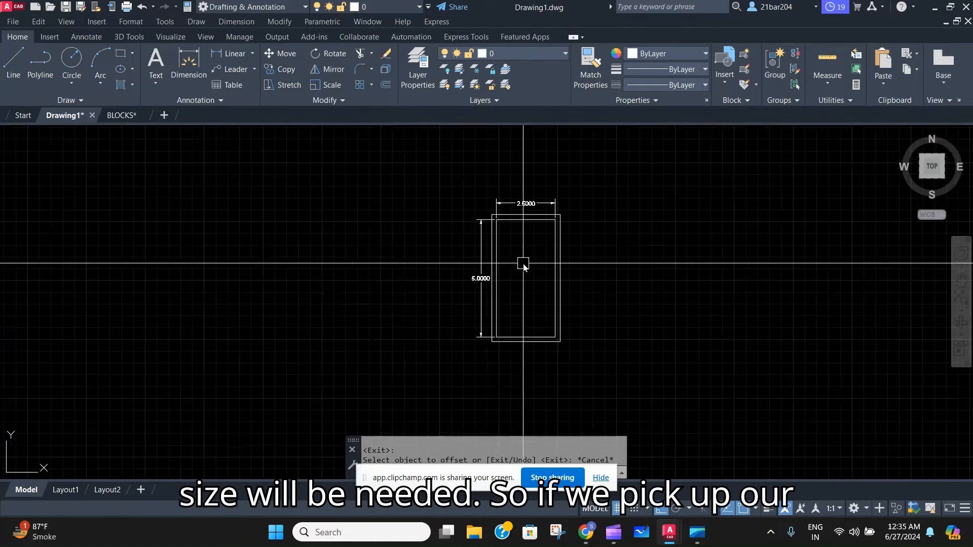
pyautogui.scroll(2, 519, 318)
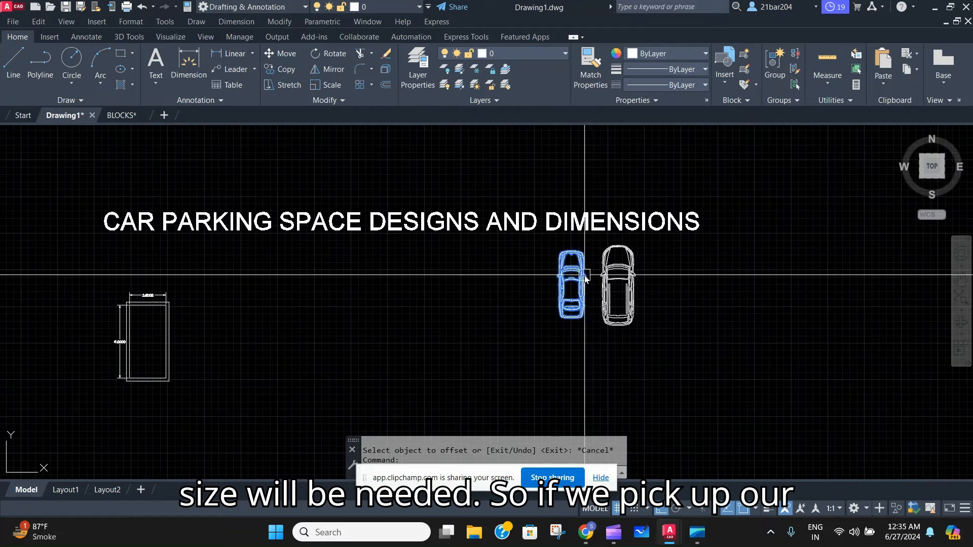
pyautogui.scroll(2, 506, 299)
pyautogui.hotkey('ctrl', 'c')
pyautogui.hotkey('ctrl', 'v')
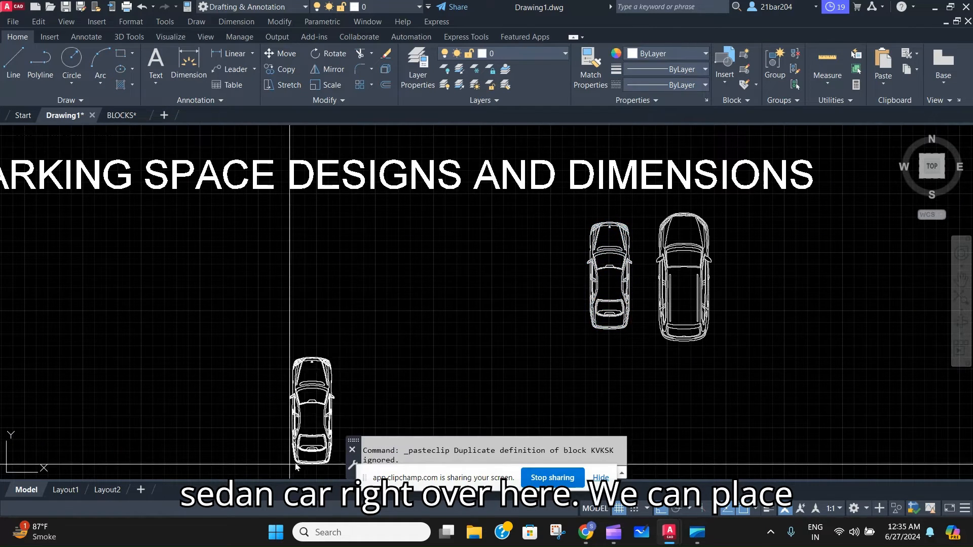
pyautogui.moveTo(291, 466); pyautogui.dragTo(677, 296, button='middle')
pyautogui.moveTo(328, 341); pyautogui.dragTo(408, 447, button='middle')
pyautogui.scroll(2, 384, 344)
pyautogui.scroll(2, 383, 345)
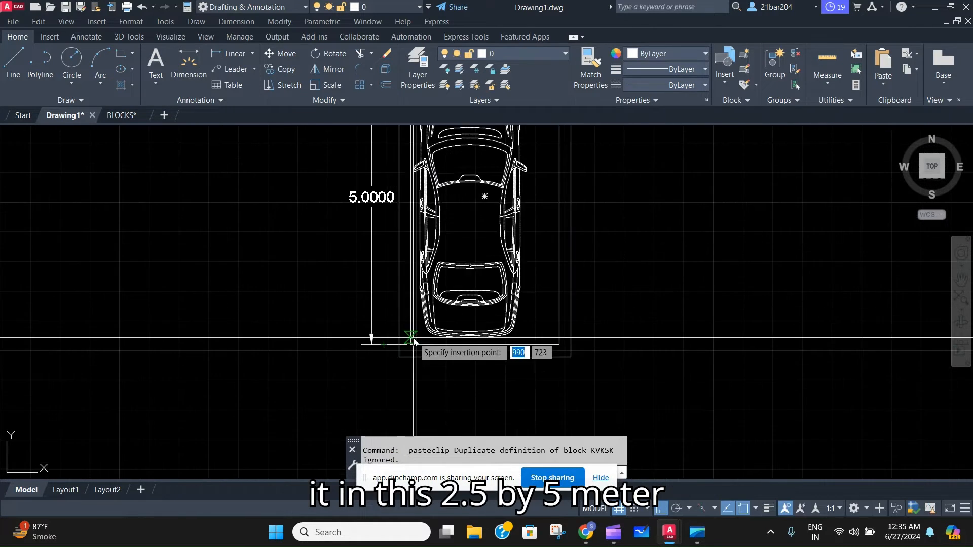
pyautogui.moveTo(406, 341); pyautogui.dragTo(402, 413, button='middle')
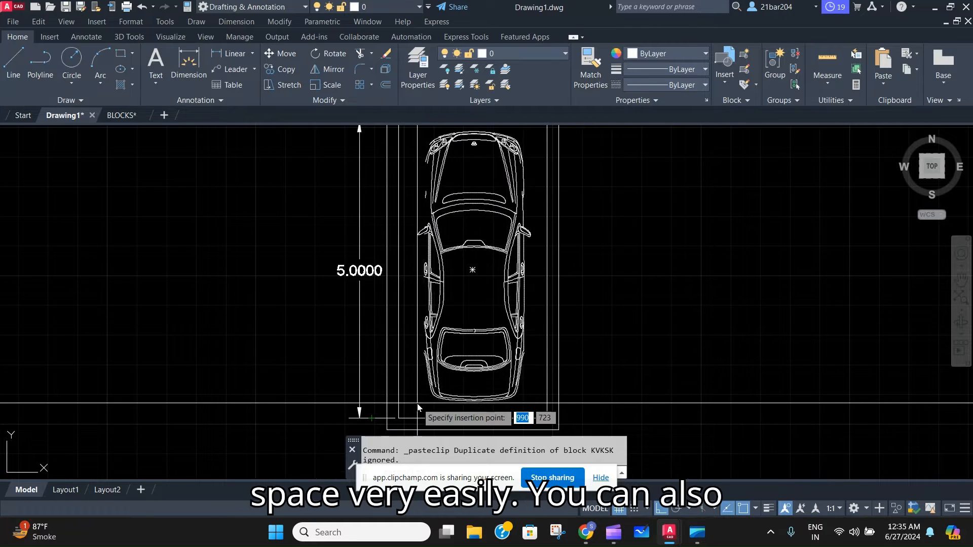
pyautogui.scroll(-2, 405, 411)
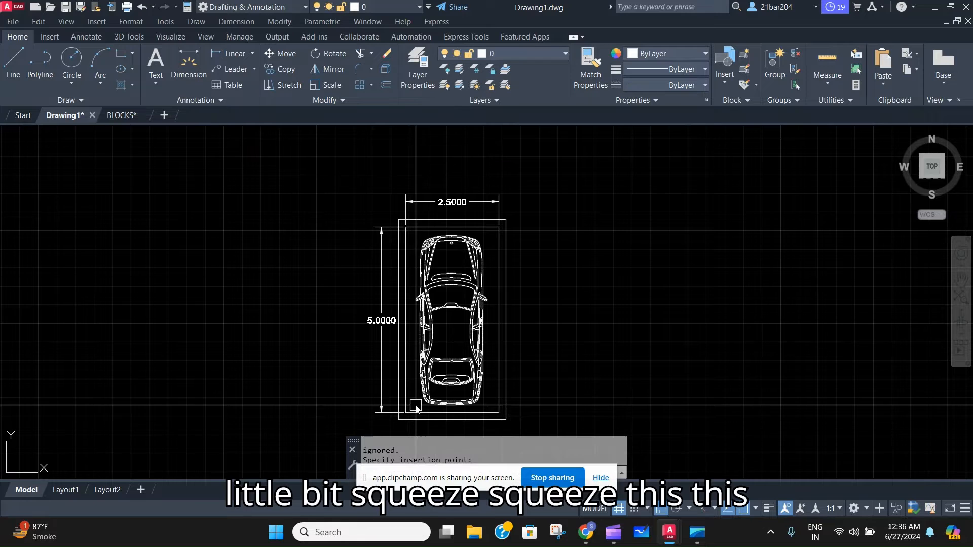
# Examine the clearance between the sedan and the edges of its parking bay
pyautogui.scroll(2, 448, 257)
pyautogui.scroll(-3, 453, 236)
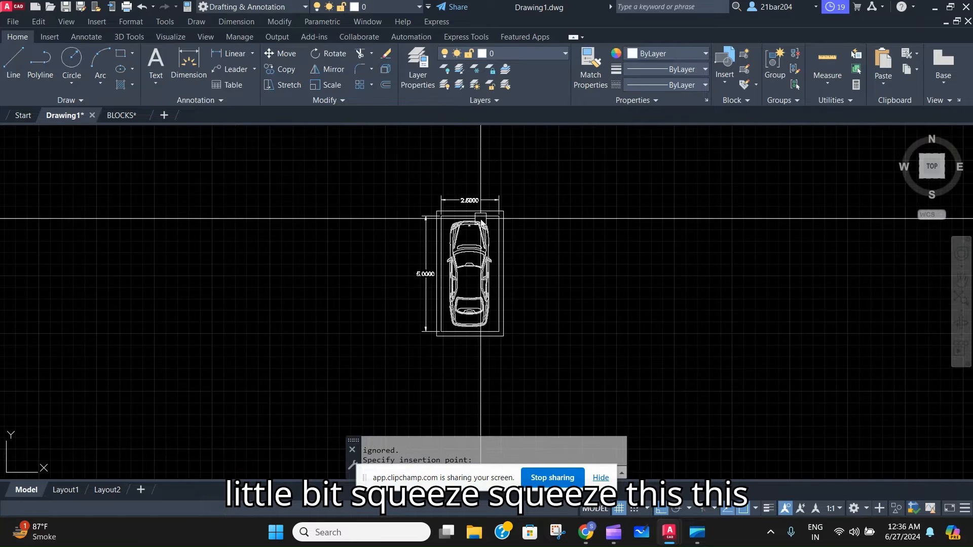
pyautogui.scroll(3, 471, 223)
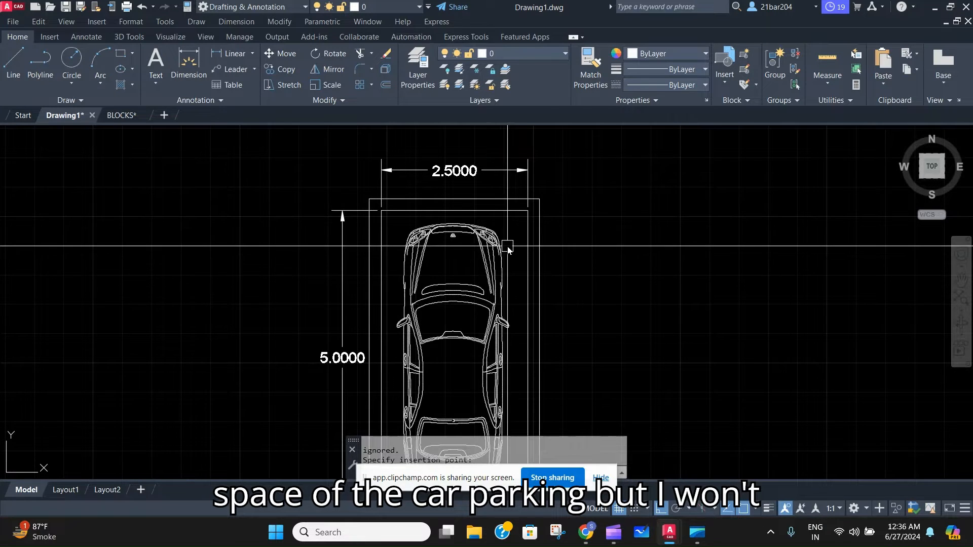
pyautogui.scroll(-4, 514, 256)
pyautogui.scroll(4, 510, 267)
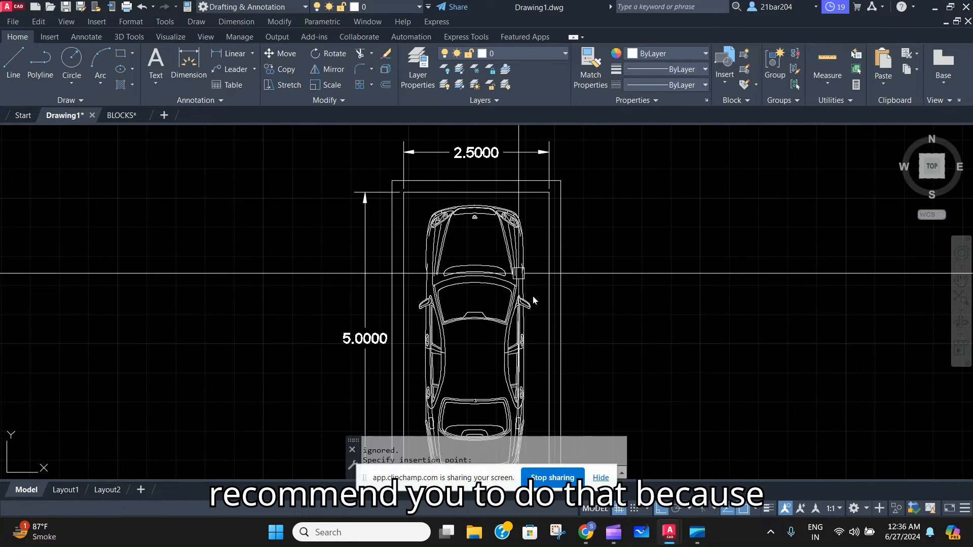
pyautogui.scroll(-4, 506, 264)
pyautogui.scroll(4, 524, 238)
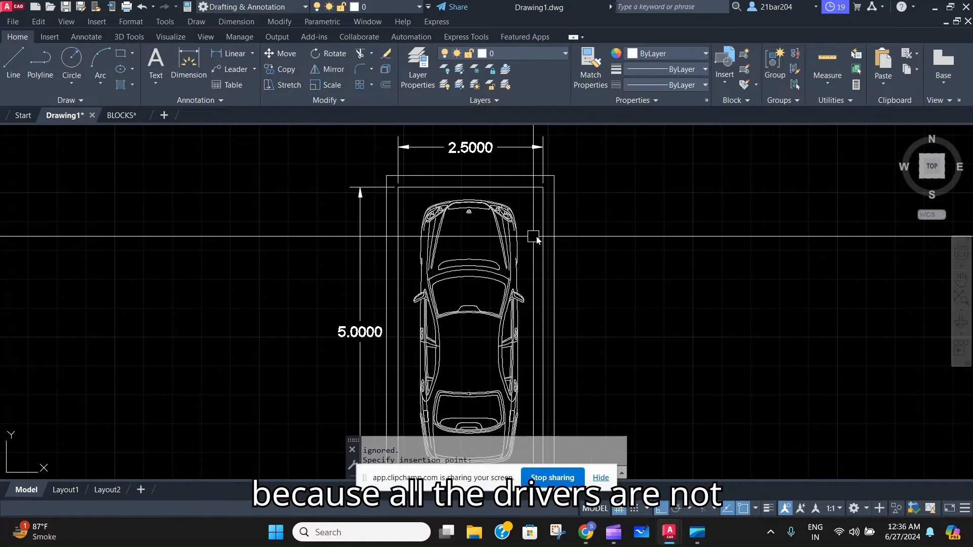
pyautogui.scroll(-4, 530, 235)
pyautogui.scroll(4, 523, 228)
pyautogui.scroll(-2, 521, 237)
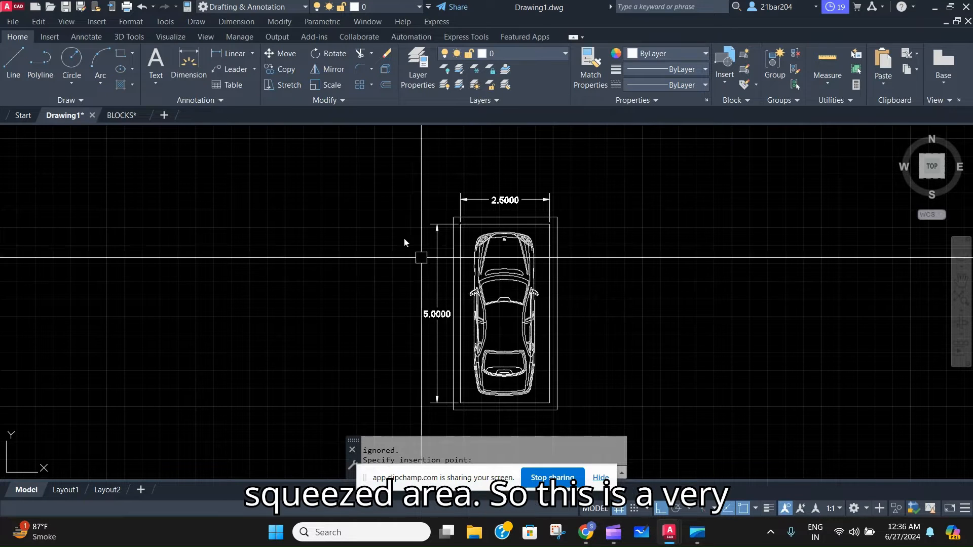
pyautogui.scroll(2, 421, 248)
pyautogui.scroll(-2, 597, 284)
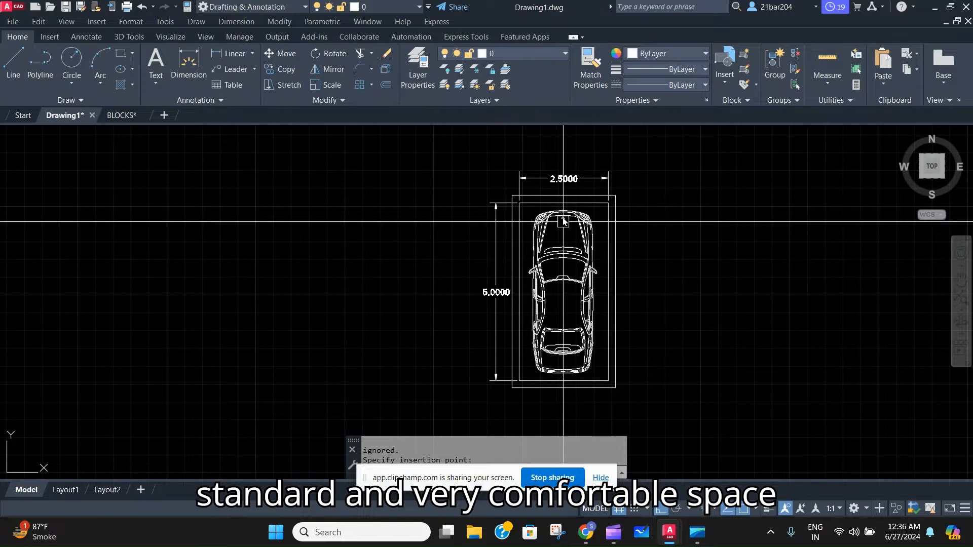
pyautogui.moveTo(551, 220); pyautogui.dragTo(462, 240, button='middle')
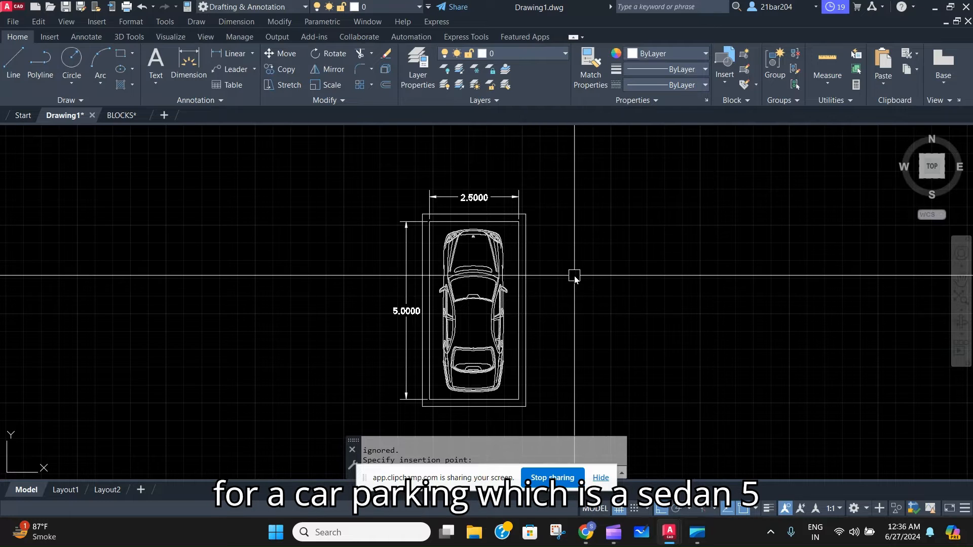
# Inspect the SUV beside the original sedan below the title to compare the sizes of the two vehicles
pyautogui.scroll(-3, 532, 301)
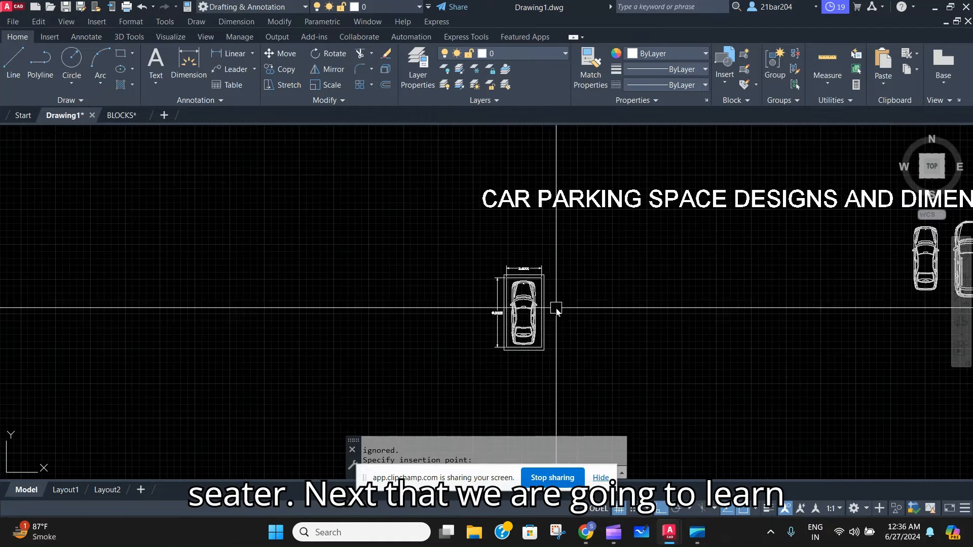
pyautogui.scroll(-2, 780, 201)
pyautogui.scroll(6, 859, 205)
pyautogui.moveTo(859, 206); pyautogui.dragTo(539, 272, button='middle')
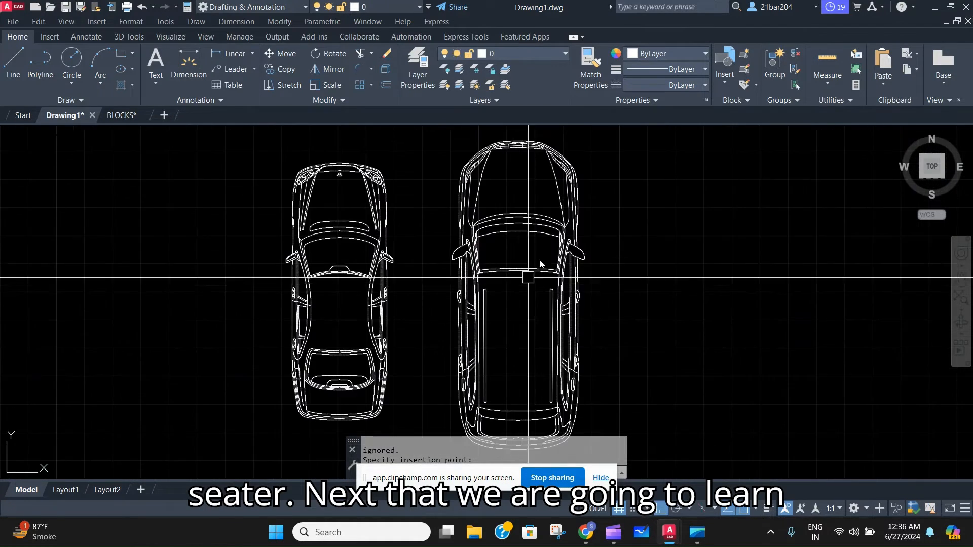
pyautogui.scroll(-3, 539, 271)
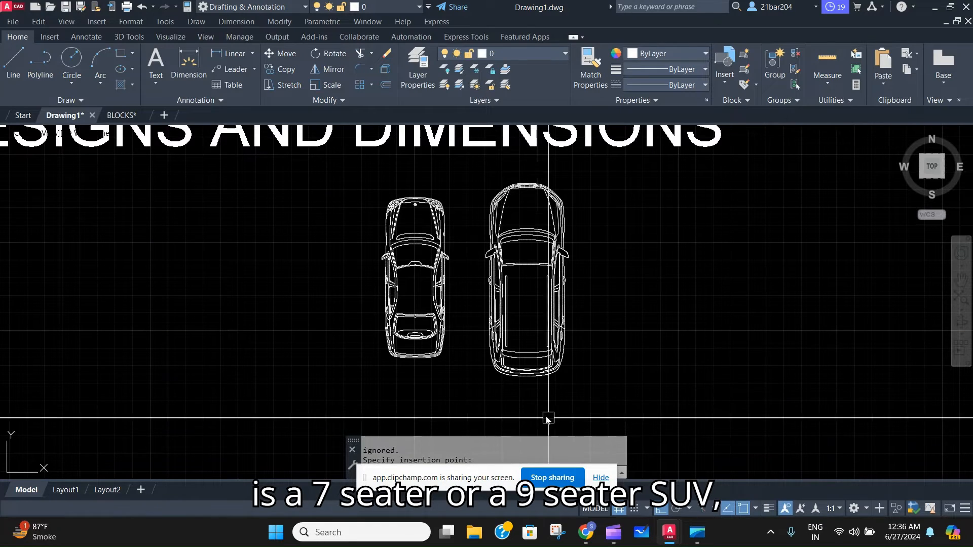
pyautogui.scroll(-2, 456, 350)
pyautogui.moveTo(456, 351); pyautogui.dragTo(895, 230, button='middle')
pyautogui.scroll(-4, 601, 299)
pyautogui.moveTo(601, 300); pyautogui.dragTo(725, 292, button='middle')
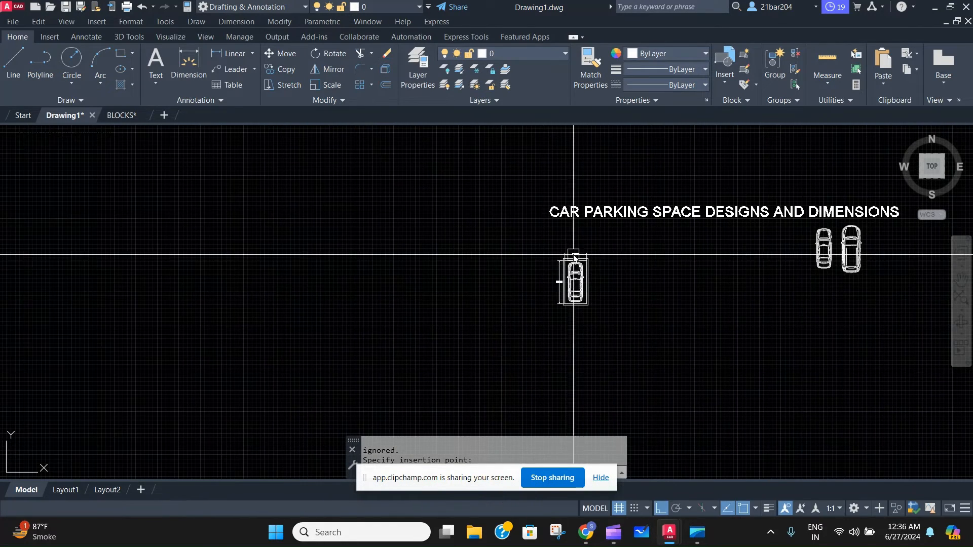
# Draw a closed rectangular SUV bay with lines, 3 units wide and 6 units long, to the right of the sedan bay
pyautogui.scroll(4, 603, 278)
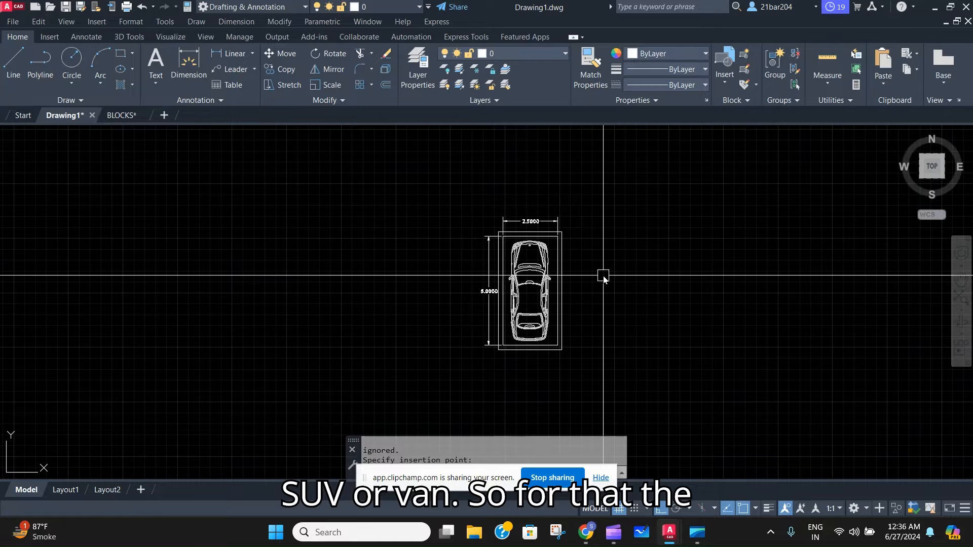
pyautogui.scroll(3, 603, 277)
pyautogui.press('Escape')
pyautogui.write('l')
pyautogui.press('Return')
pyautogui.moveTo(601, 248); pyautogui.dragTo(540, 278, button='middle')
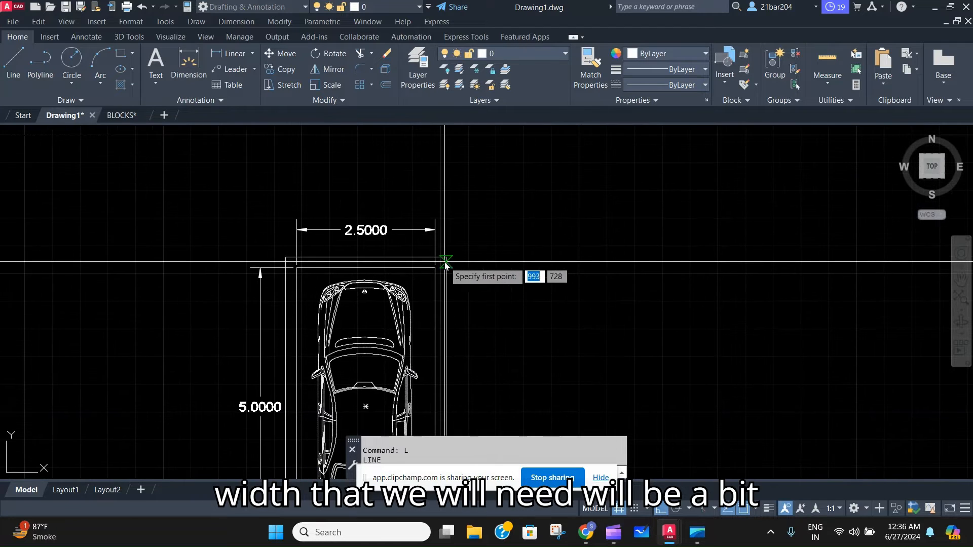
pyautogui.click(581, 257)
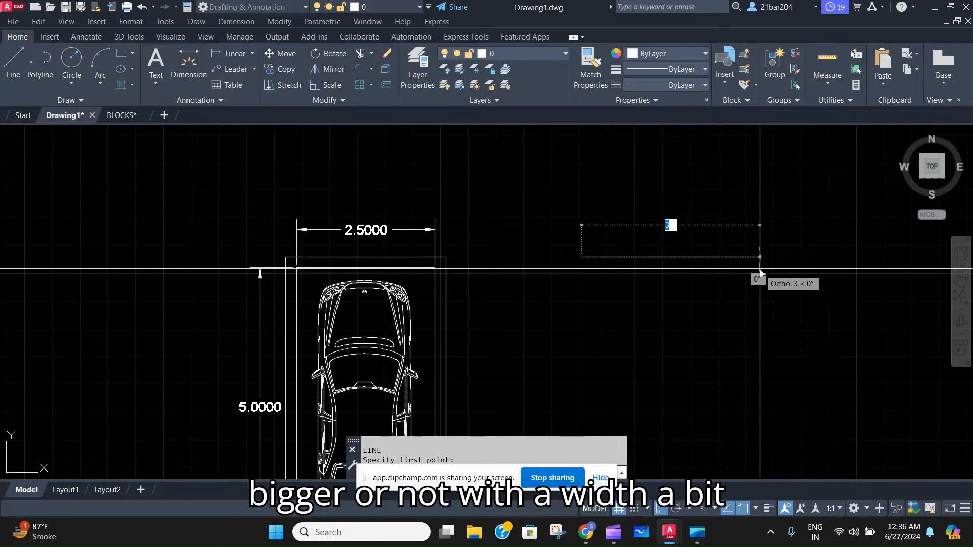
pyautogui.write('3')
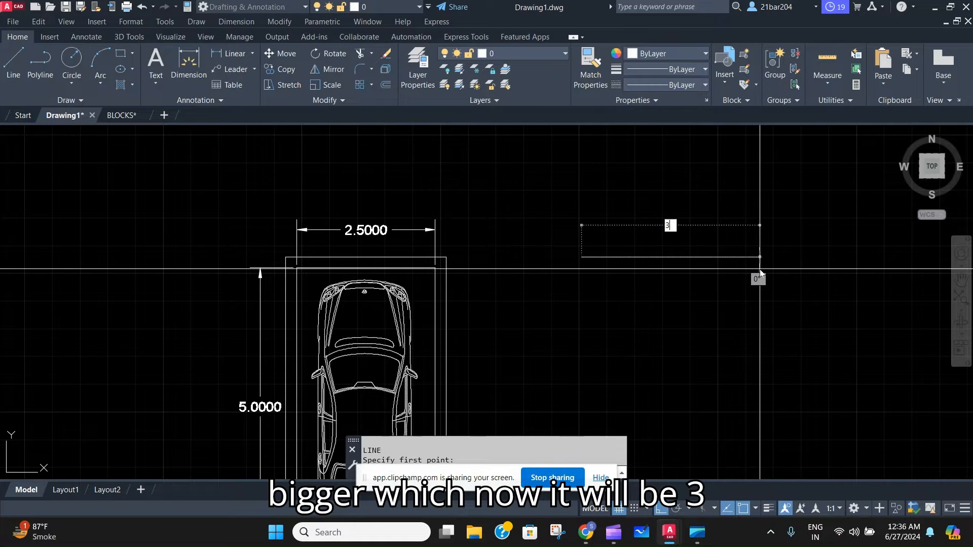
pyautogui.press('Return')
pyautogui.moveTo(706, 369); pyautogui.dragTo(644, 298, button='middle')
pyautogui.scroll(-4, 644, 297)
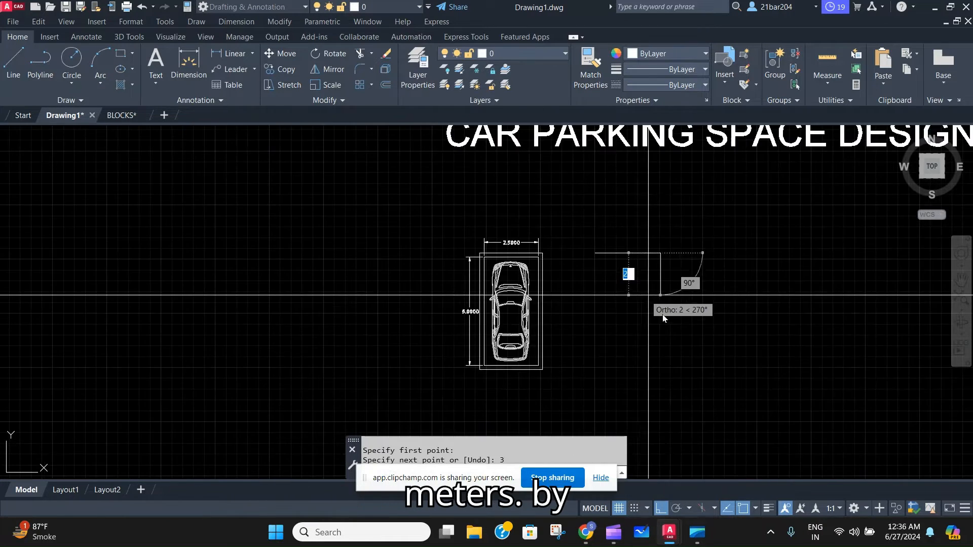
pyautogui.write('6')
pyautogui.press('Return')
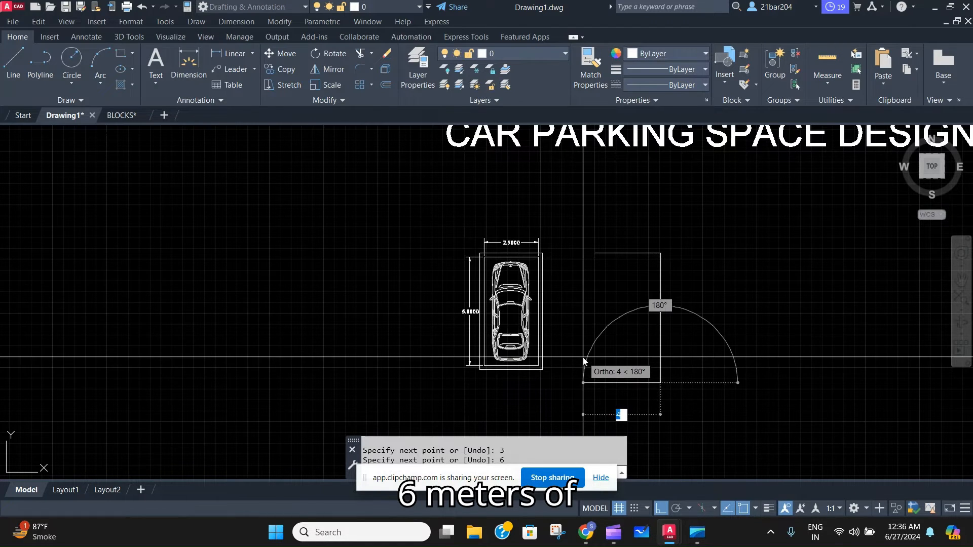
pyautogui.write('3')
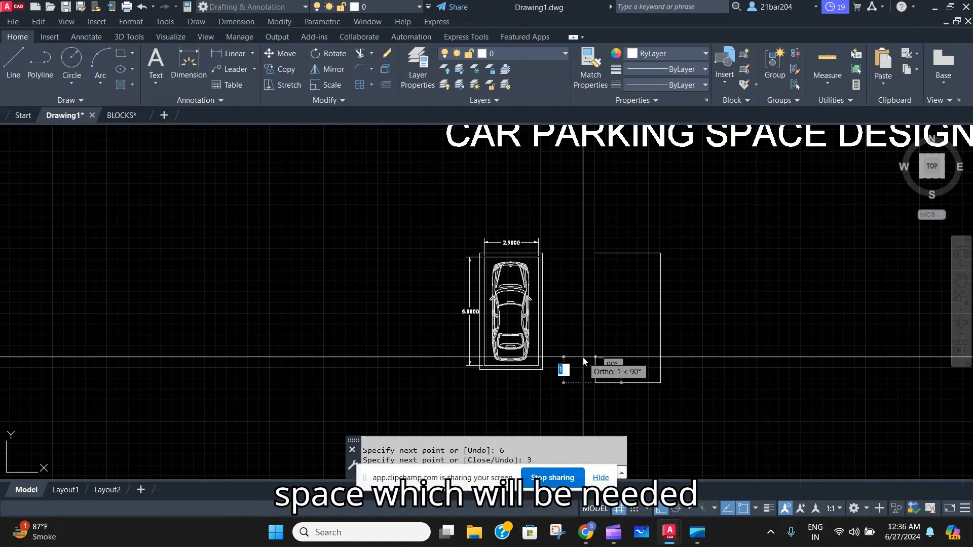
pyautogui.click(595, 254)
pyautogui.press('Escape')
# Join the four lines of the 3 by 6 SUV bay into a single polyline
pyautogui.click(720, 446)
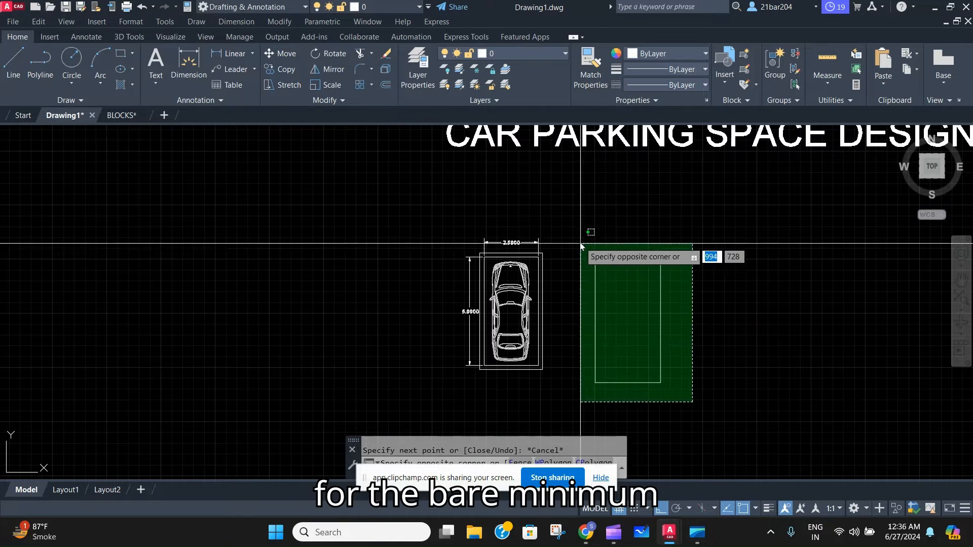
pyautogui.click(586, 250)
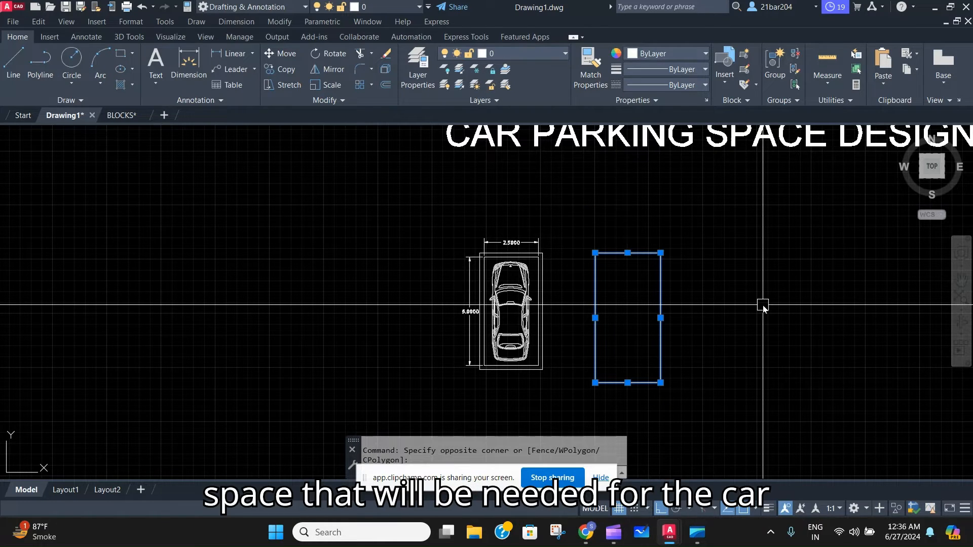
pyautogui.write('j')
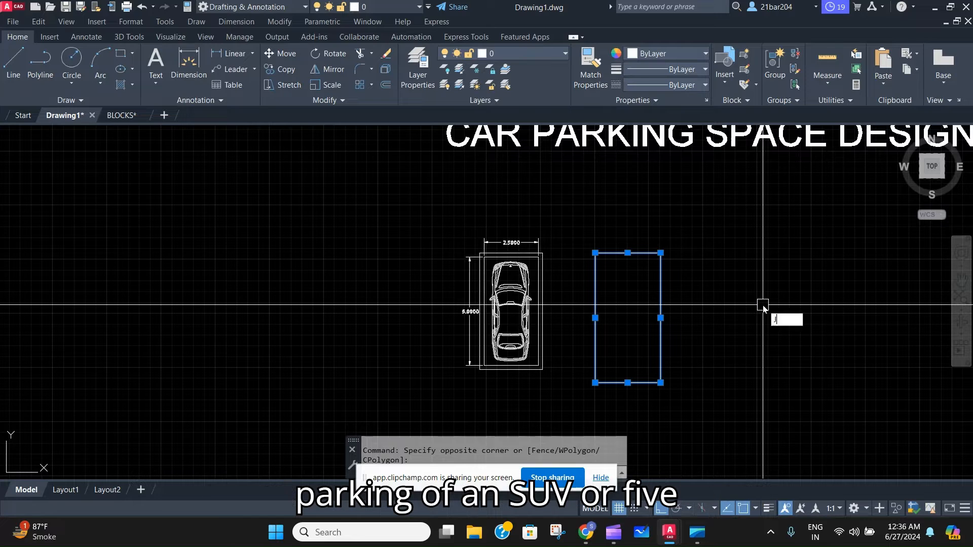
pyautogui.scroll(-3, 657, 281)
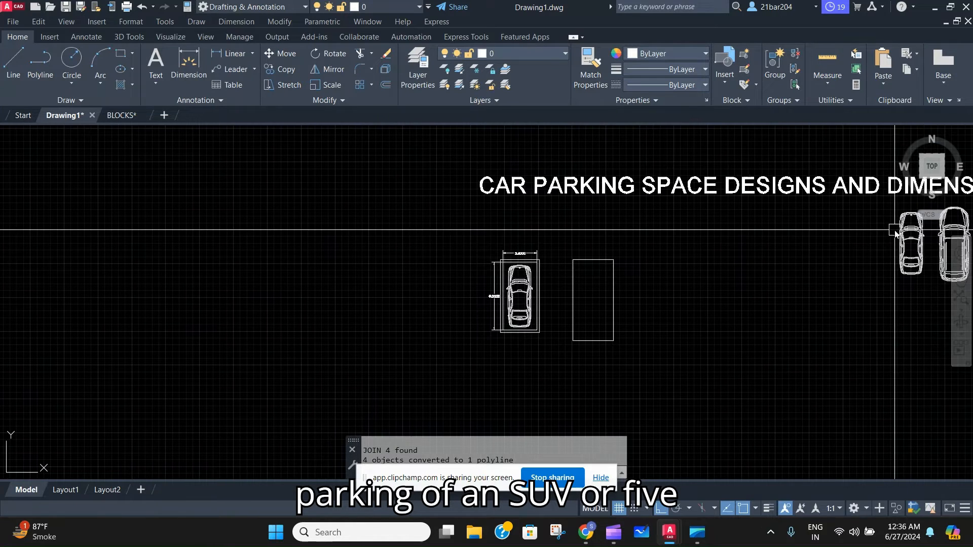
# Offset the SUV bay outline outward by 0.2 to create its buffer space
pyautogui.scroll(3, 286, 278)
pyautogui.scroll(2, 286, 277)
pyautogui.click(500, 277)
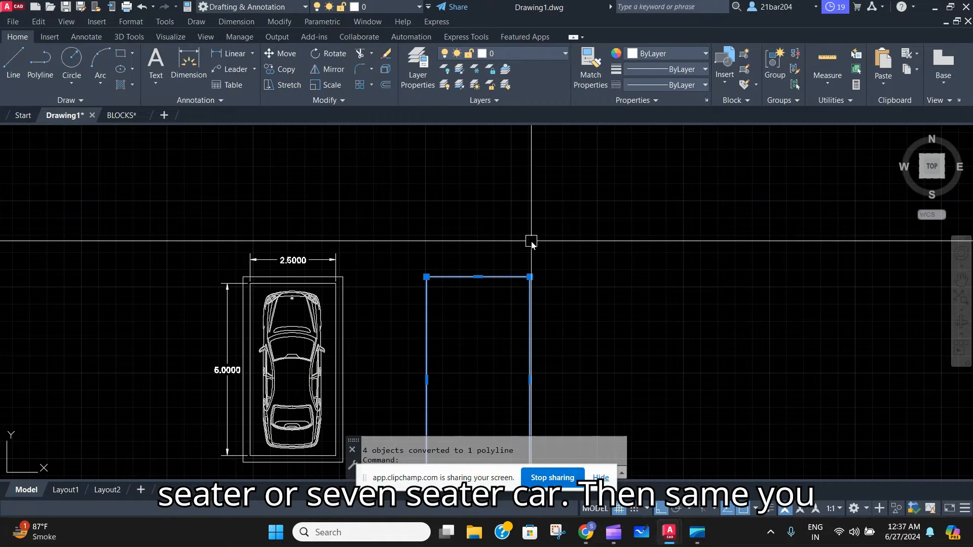
pyautogui.press('Return')
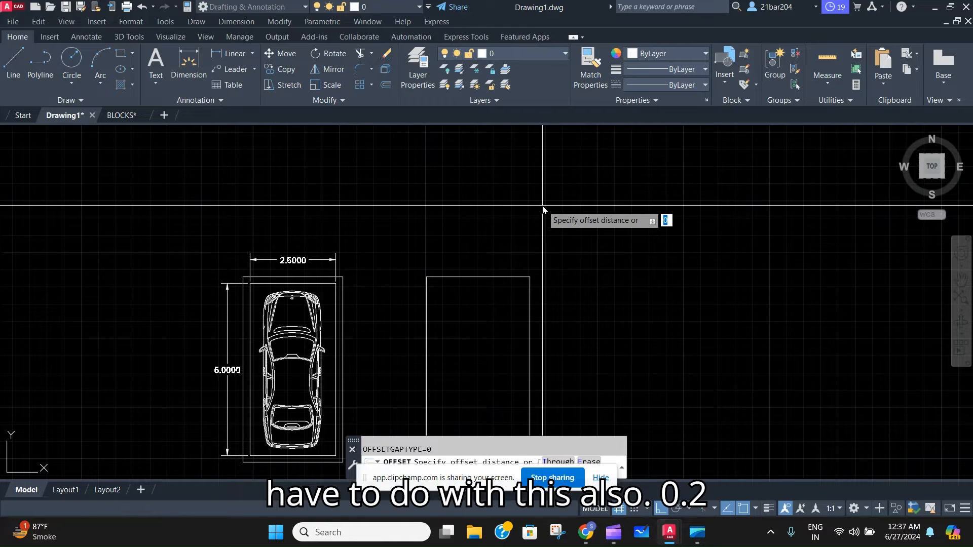
pyautogui.write('0.2')
pyautogui.press('Return')
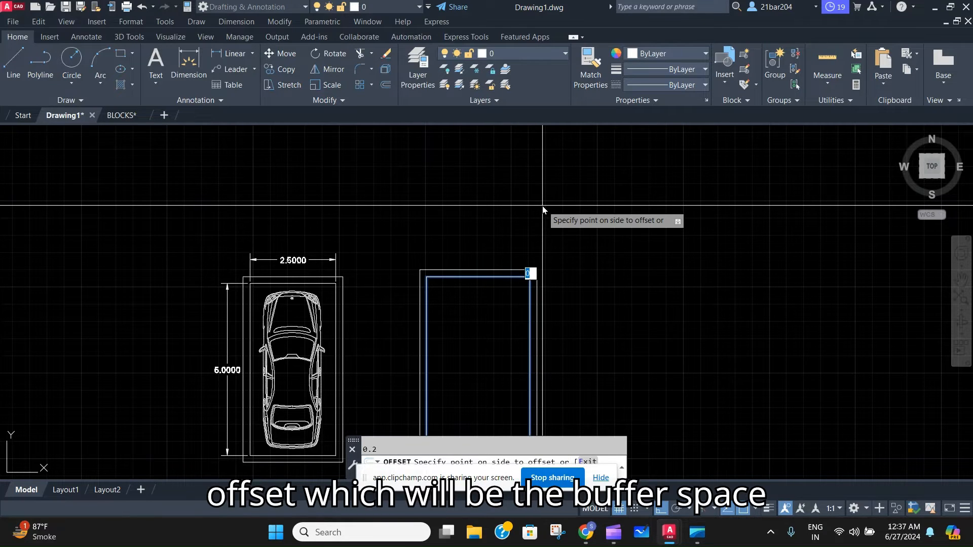
pyautogui.click(542, 208)
pyautogui.scroll(2, 360, 280)
pyautogui.press('Escape')
# Dimension the inner SUV bay outline, placing the width above it and the length on its left side
pyautogui.moveTo(412, 286); pyautogui.dragTo(381, 313, button='middle')
pyautogui.write('DIM')
pyautogui.press('Return')
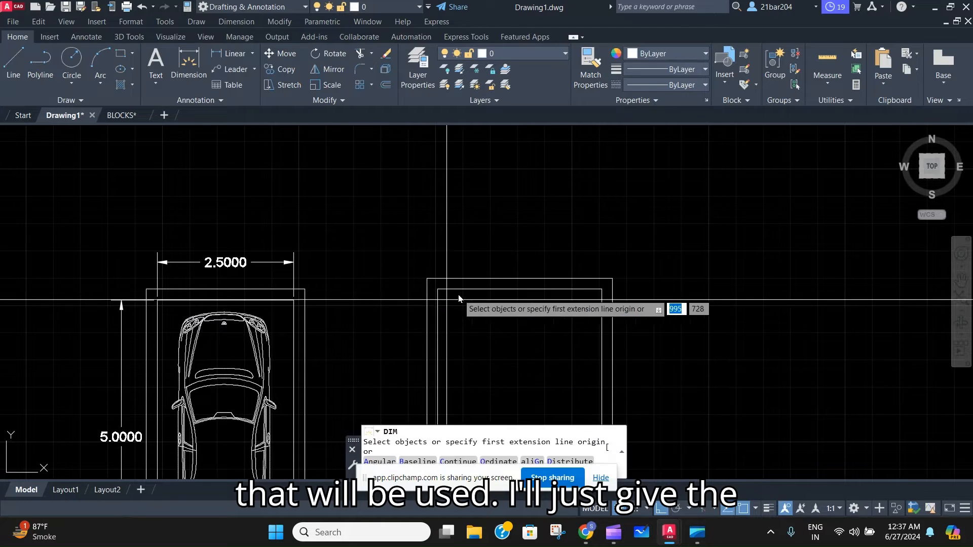
pyautogui.click(491, 290)
pyautogui.click(491, 253)
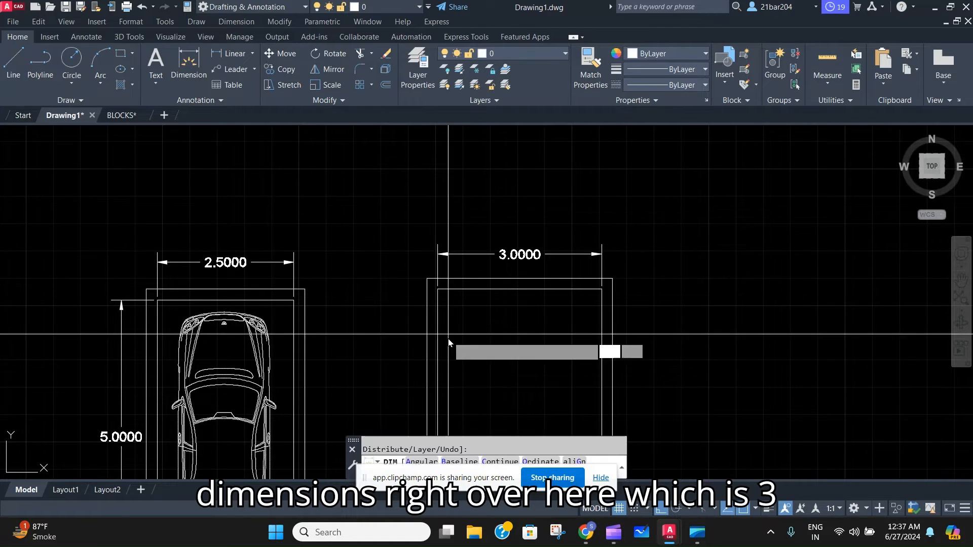
pyautogui.moveTo(441, 339); pyautogui.dragTo(451, 273, button='middle')
pyautogui.click(448, 274)
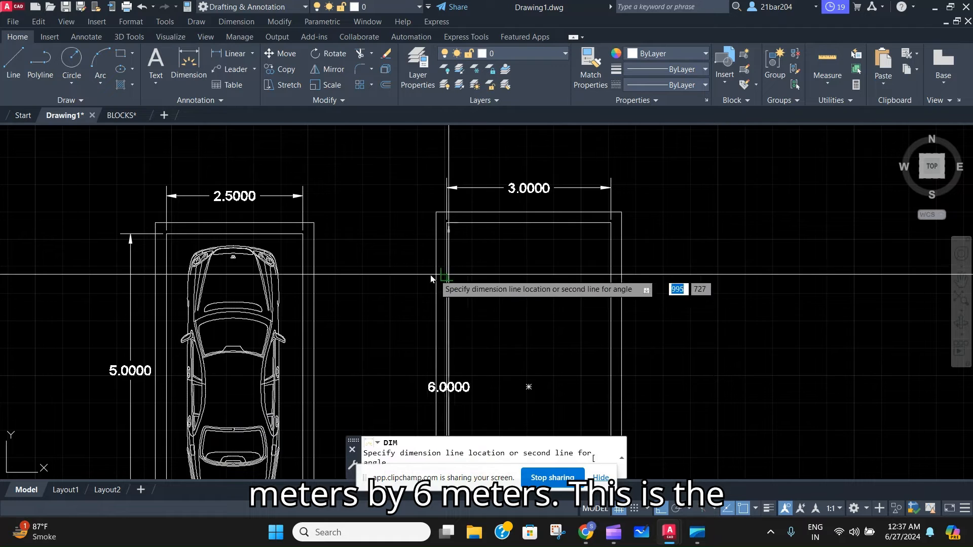
pyautogui.click(401, 282)
# Copy the SUV from below the end of the title and place the copy centred inside the 3 by 6 parking bay
pyautogui.scroll(-4, 435, 272)
pyautogui.scroll(2, 596, 283)
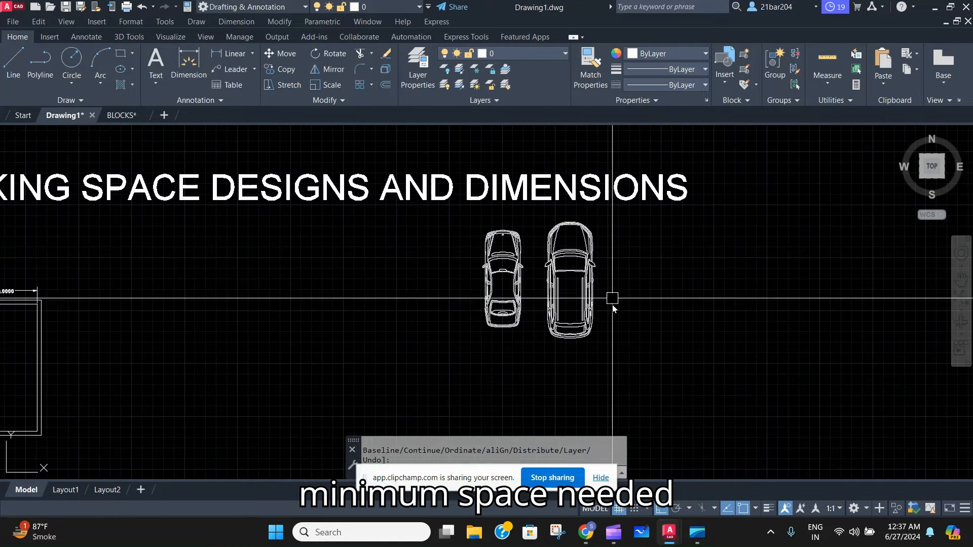
pyautogui.click(613, 301)
pyautogui.click(567, 272)
pyautogui.hotkey('ctrl', 'c')
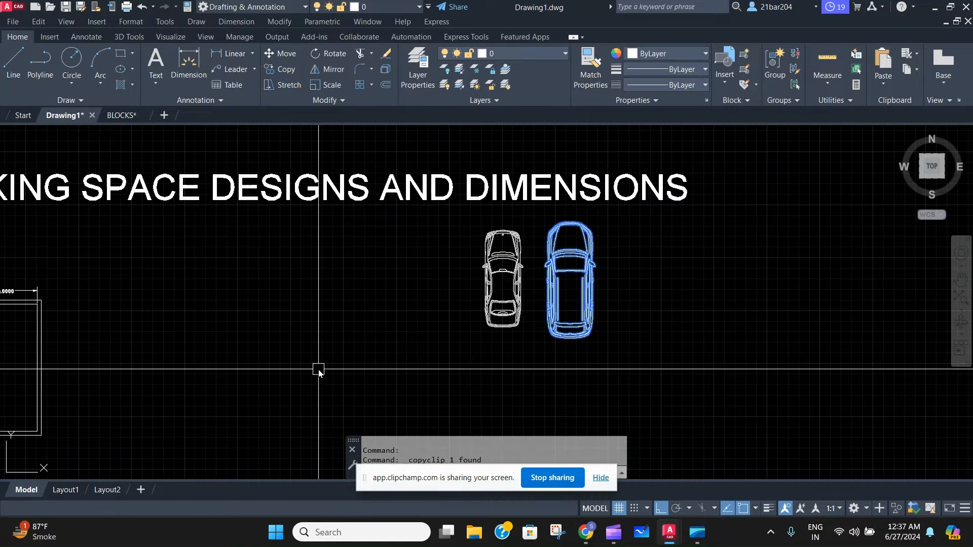
pyautogui.hotkey('ctrl', 'v')
pyautogui.scroll(-3, 605, 311)
pyautogui.scroll(5, 515, 306)
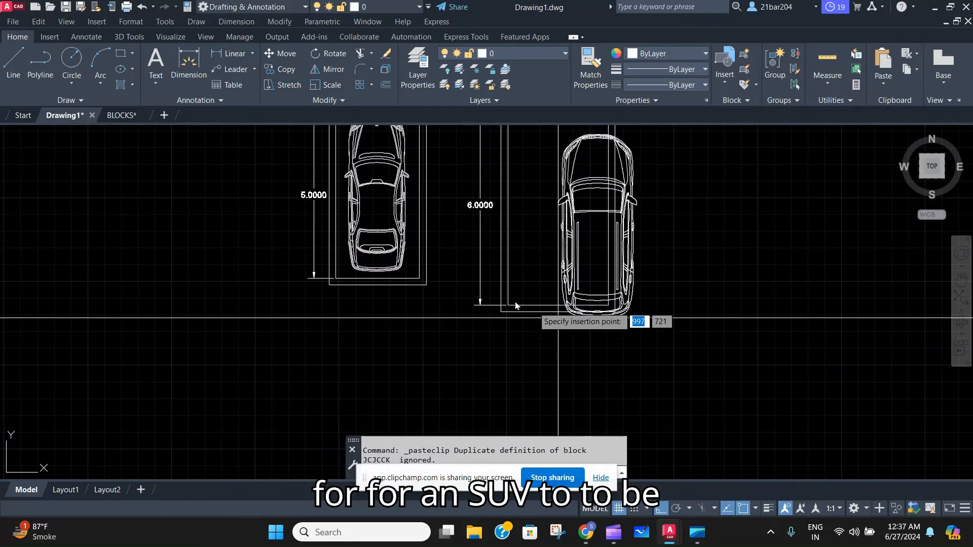
pyautogui.moveTo(515, 306); pyautogui.dragTo(487, 378, button='middle')
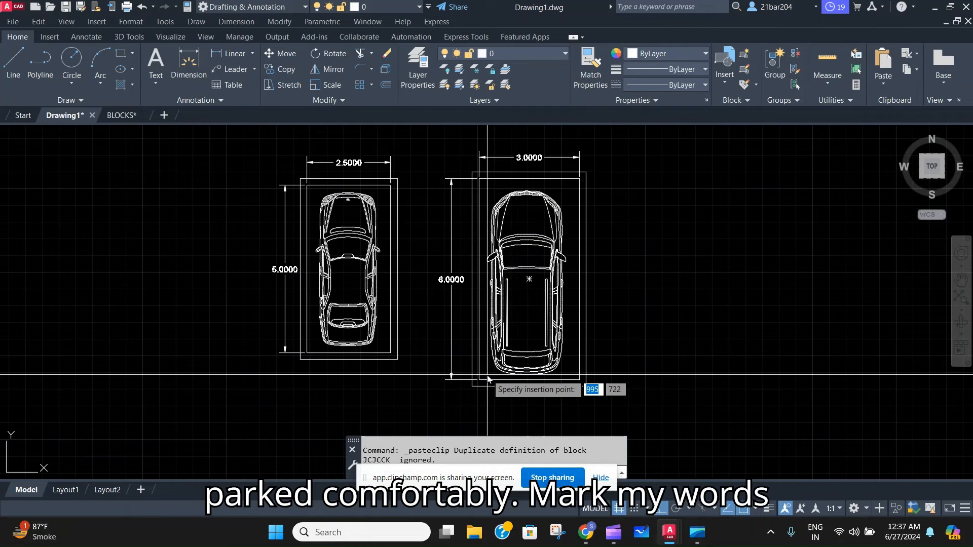
pyautogui.click(488, 375)
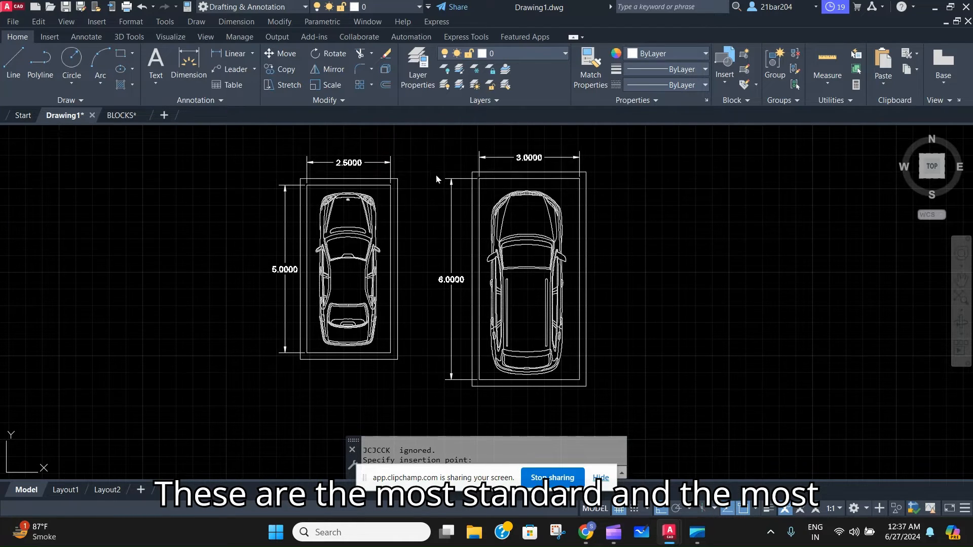
# Examine the sedan and SUV bays side by side with their vehicles, dimensions and buffer outlines
pyautogui.moveTo(435, 192); pyautogui.dragTo(456, 234, button='middle')
pyautogui.scroll(2, 456, 234)
pyautogui.scroll(-2, 410, 219)
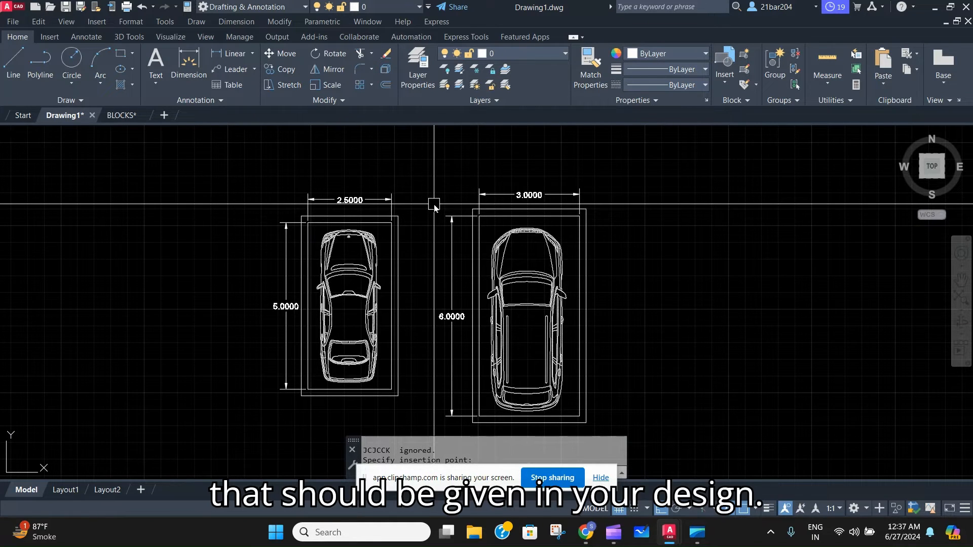
pyautogui.scroll(-4, 436, 201)
pyautogui.scroll(4, 436, 200)
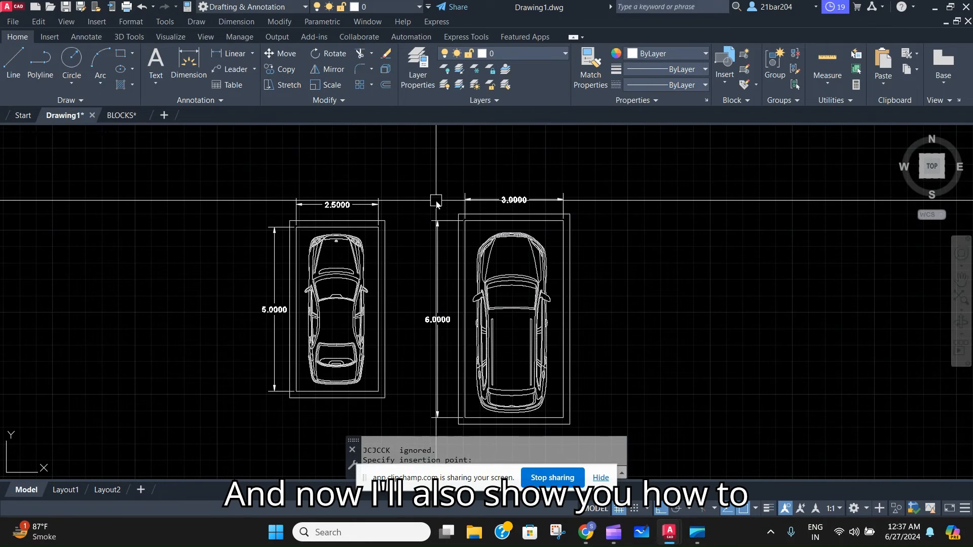
pyautogui.scroll(-3, 436, 200)
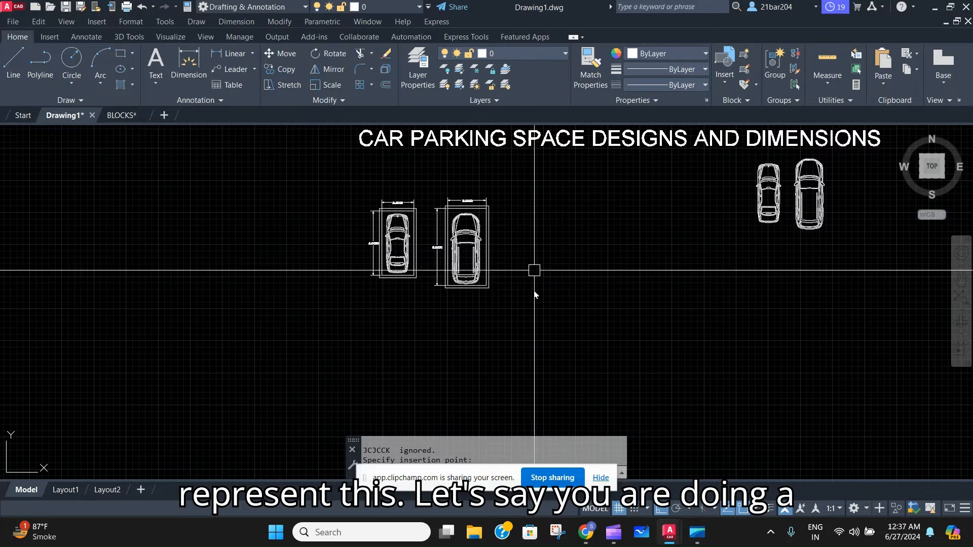
pyautogui.scroll(4, 321, 262)
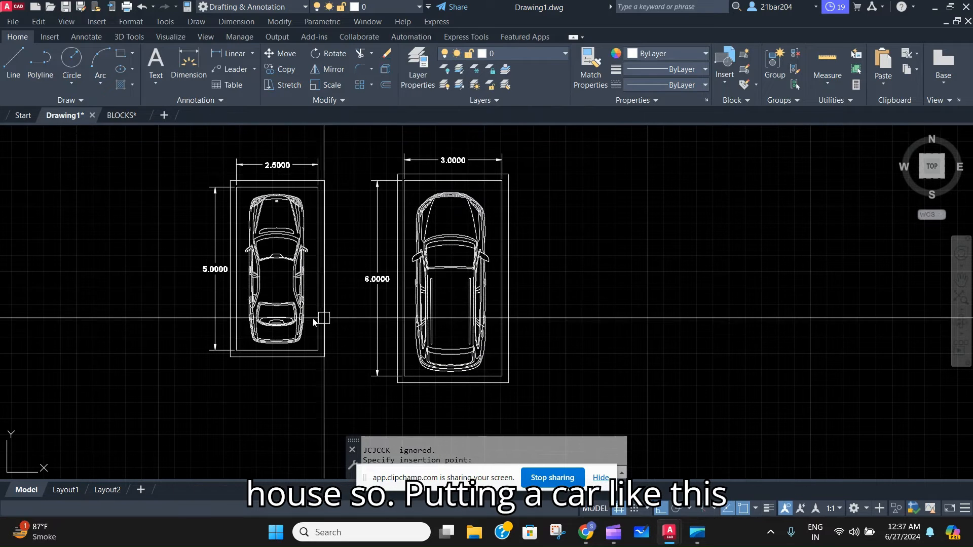
pyautogui.scroll(-2, 634, 351)
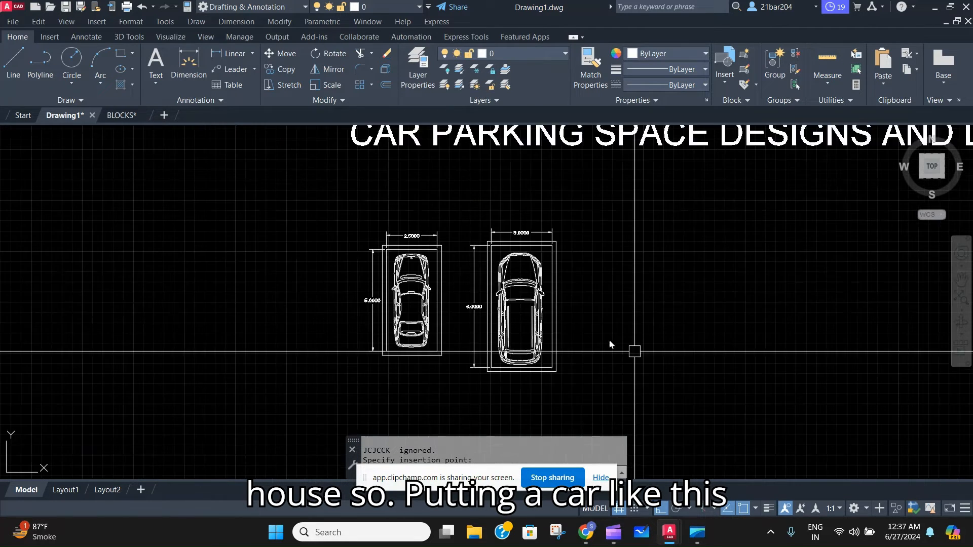
# Copy the complete SUV bay with its vehicle, outlines and dimensions, and place the copy to the right of the original
pyautogui.moveTo(634, 351); pyautogui.dragTo(549, 328, button='middle')
pyautogui.click(522, 383)
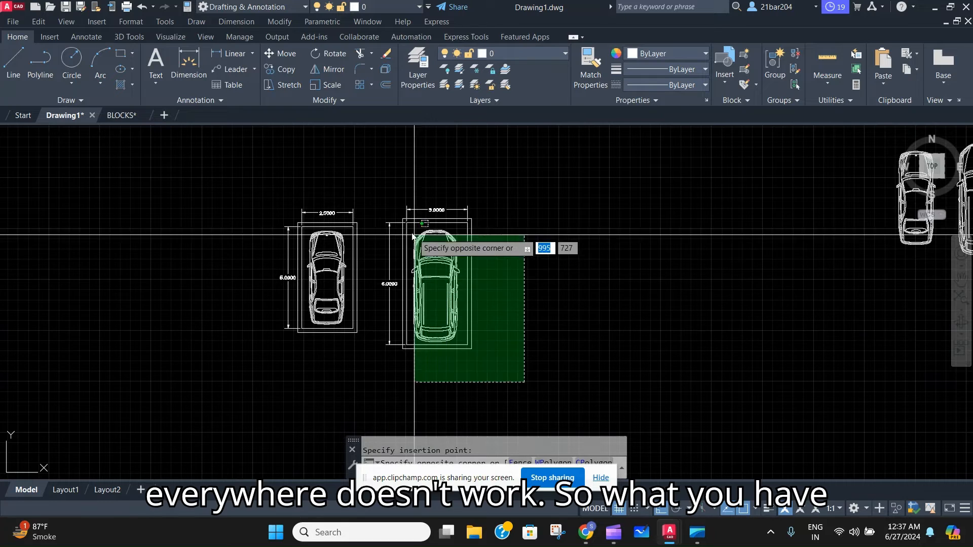
pyautogui.click(381, 189)
pyautogui.hotkey('ctrl', 'c')
pyautogui.hotkey('ctrl', 'v')
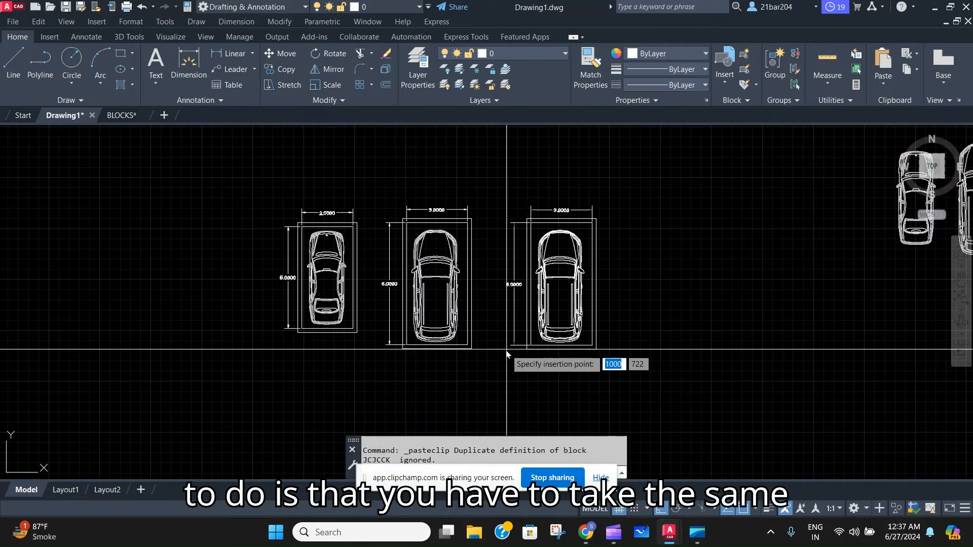
pyautogui.press('Escape')
# Delete the SUV from the copied parking bay, keeping the outlines and dimensions
pyautogui.scroll(3, 526, 343)
pyautogui.click(537, 254)
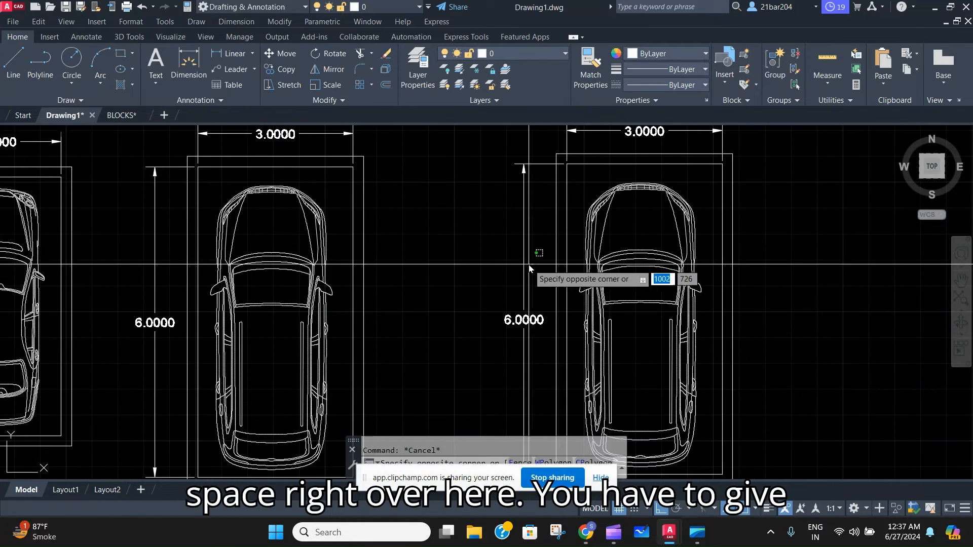
pyautogui.click(528, 267)
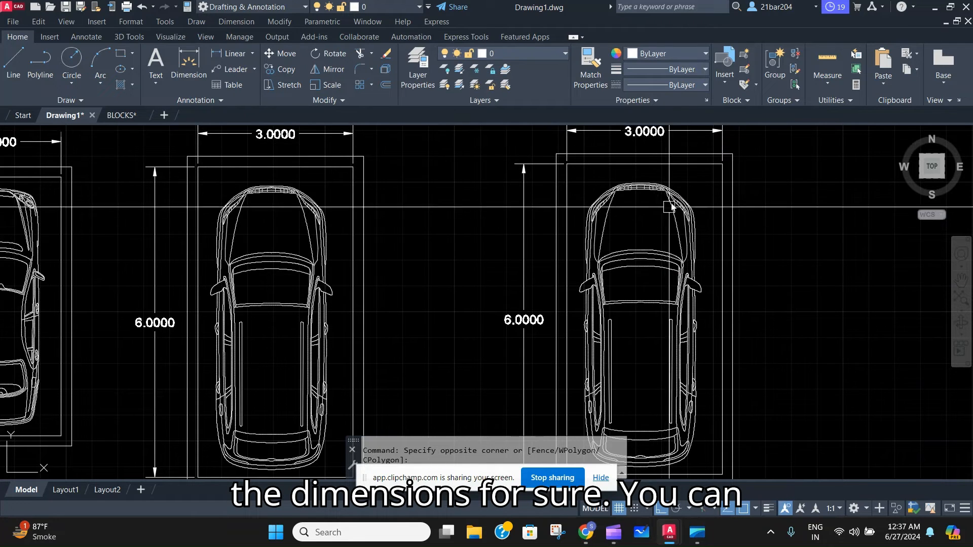
pyautogui.click(653, 225)
pyautogui.click(600, 188)
pyautogui.press('Delete')
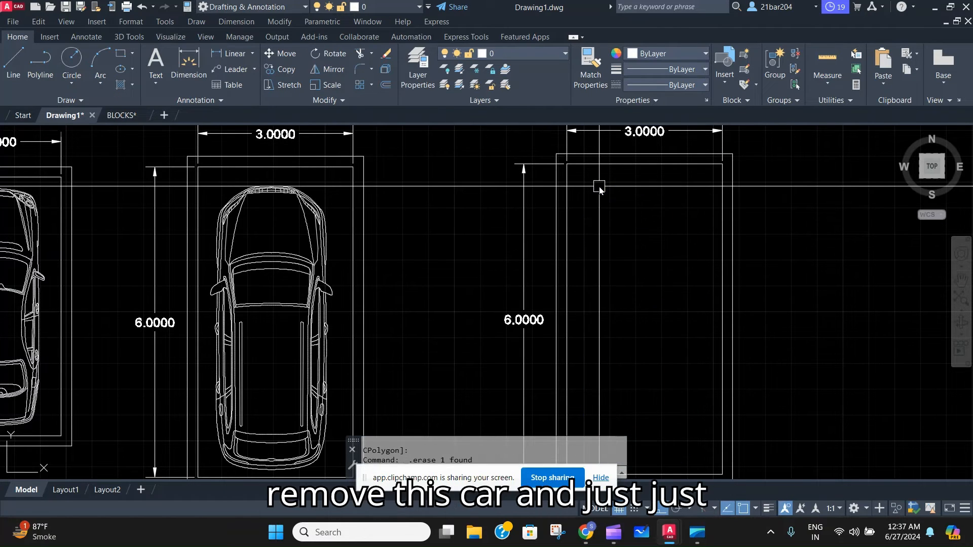
# Draw a horizontal base line about 2 units long just above the lower edge inside the empty bay
pyautogui.scroll(-3, 586, 213)
pyautogui.write('L')
pyautogui.press('Return')
pyautogui.scroll(4, 557, 329)
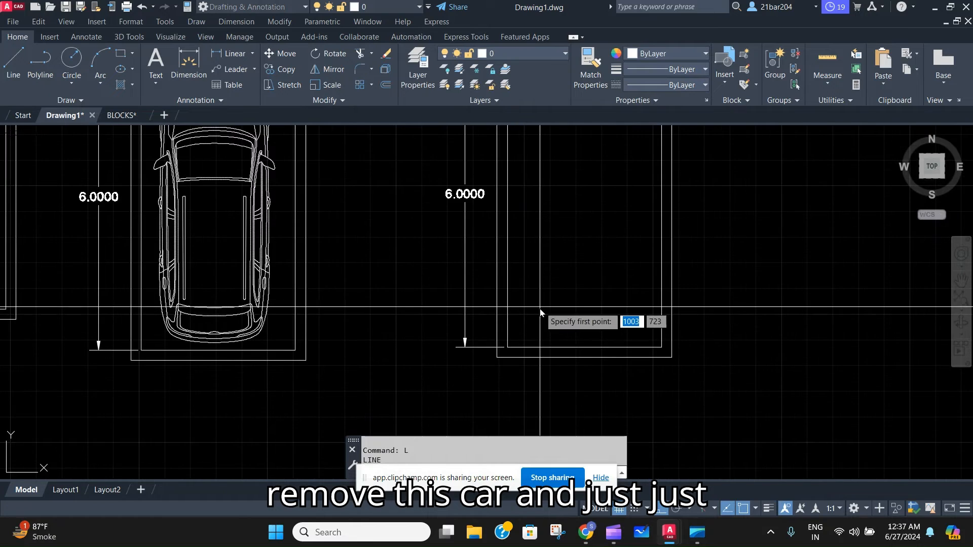
pyautogui.scroll(2, 537, 318)
pyautogui.click(522, 321)
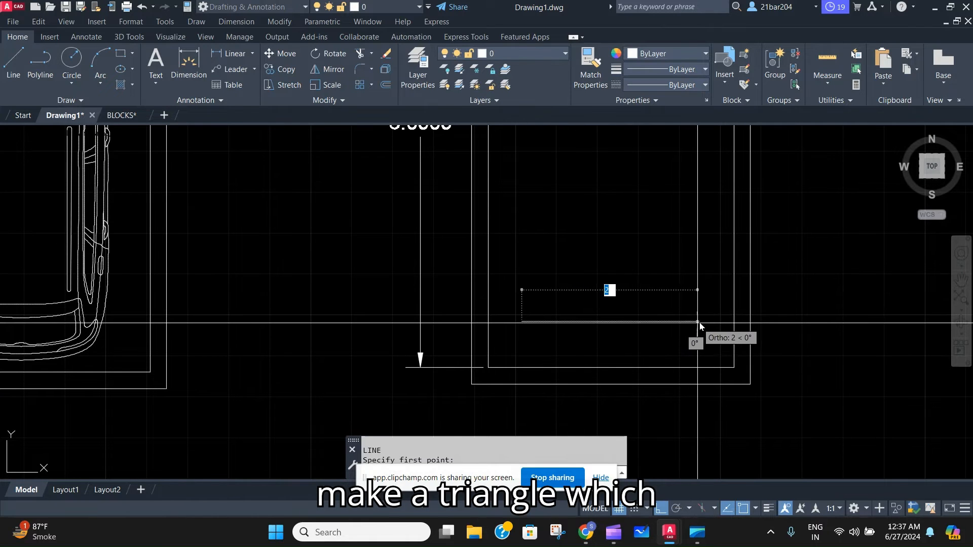
pyautogui.click(702, 323)
# Turn off ortho and complete a triangle from the base line, with its apex centred near the bay's upper edge
pyautogui.scroll(-2, 660, 205)
pyautogui.moveTo(660, 204); pyautogui.dragTo(628, 326, button='middle')
pyautogui.scroll(-2, 609, 262)
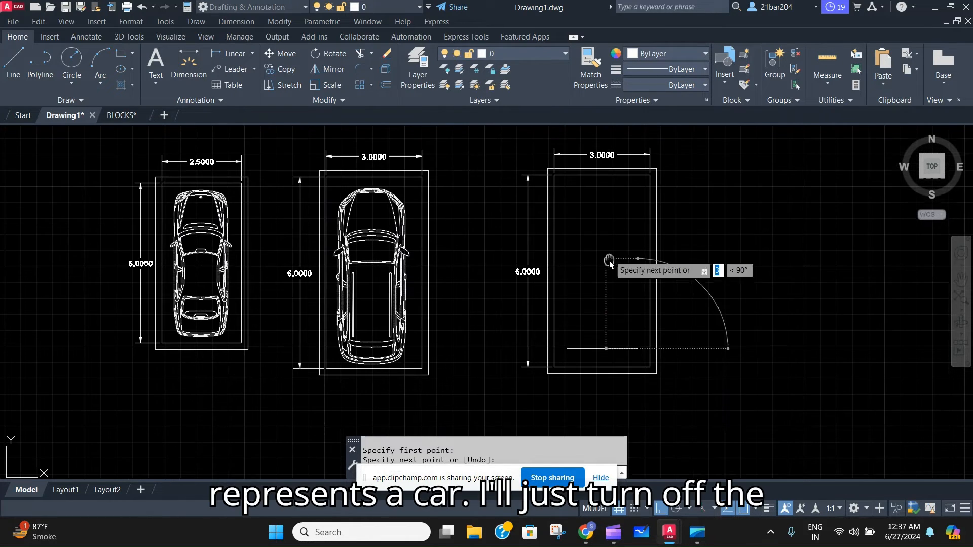
pyautogui.moveTo(669, 532)
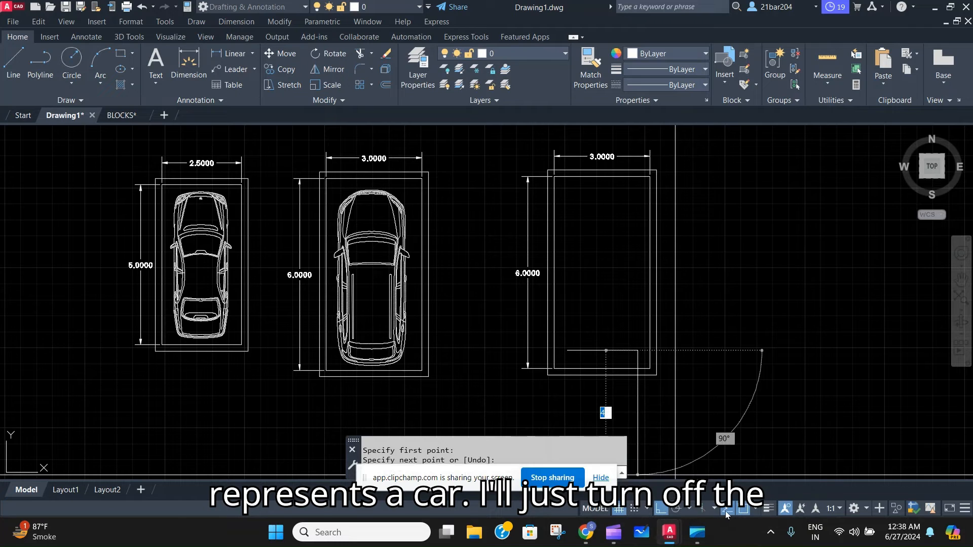
pyautogui.click(661, 508)
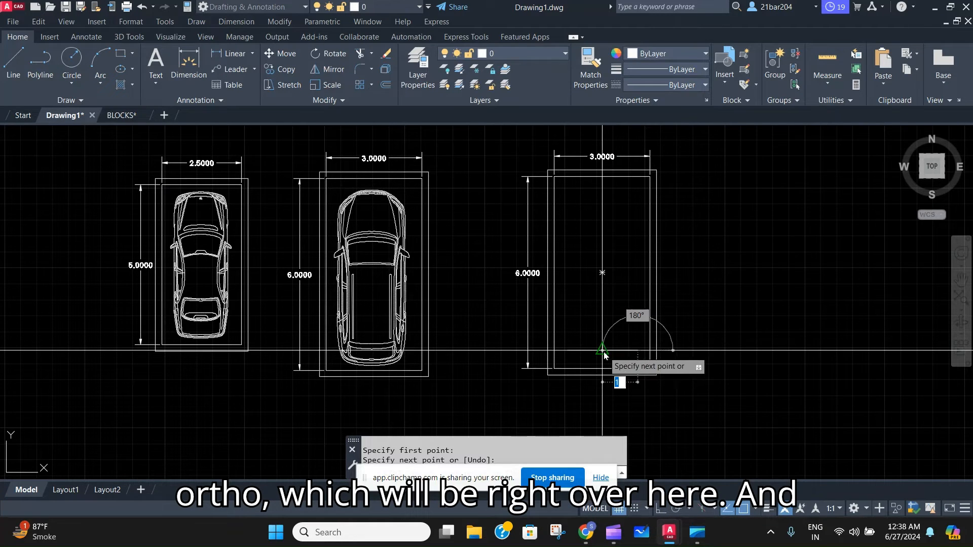
pyautogui.click(603, 199)
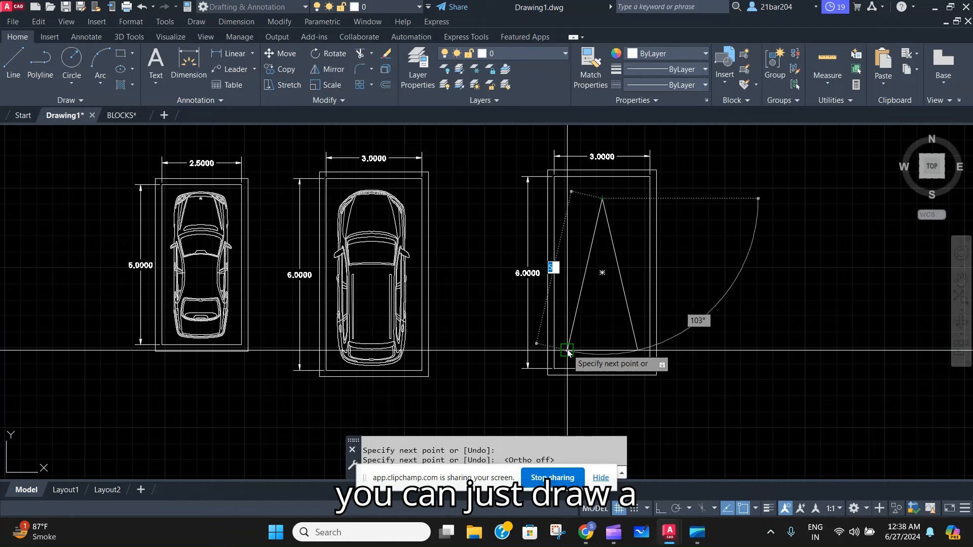
pyautogui.click(567, 350)
pyautogui.press('Escape')
# Join the three lines of the triangle in the empty bay into a single polyline
pyautogui.scroll(2, 628, 342)
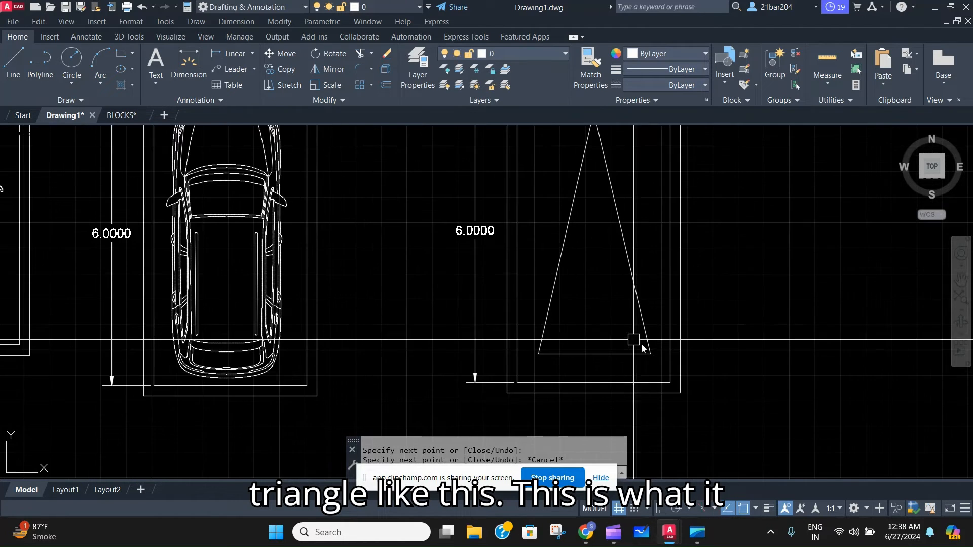
pyautogui.click(654, 372)
pyautogui.click(530, 314)
pyautogui.scroll(-3, 642, 263)
pyautogui.scroll(3, 597, 288)
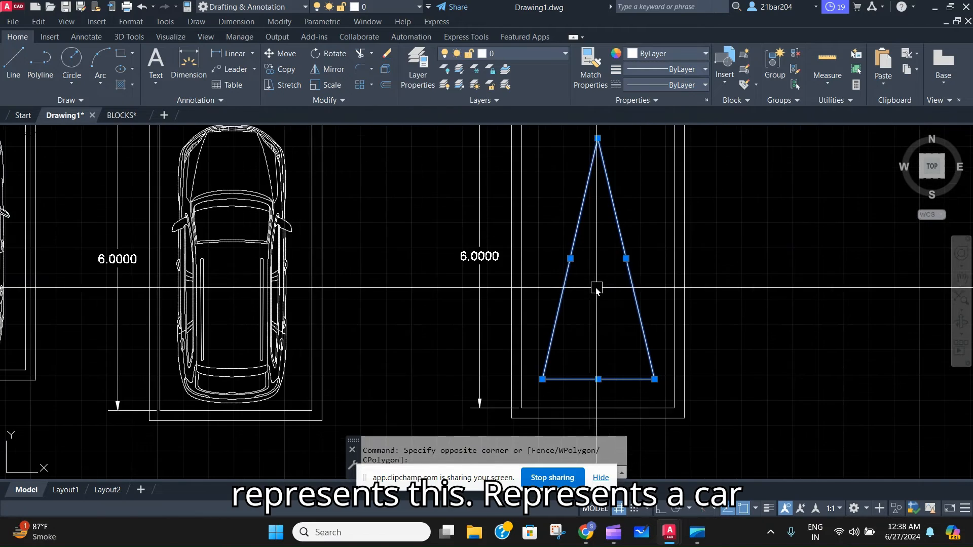
pyautogui.scroll(-3, 592, 281)
pyautogui.scroll(4, 582, 311)
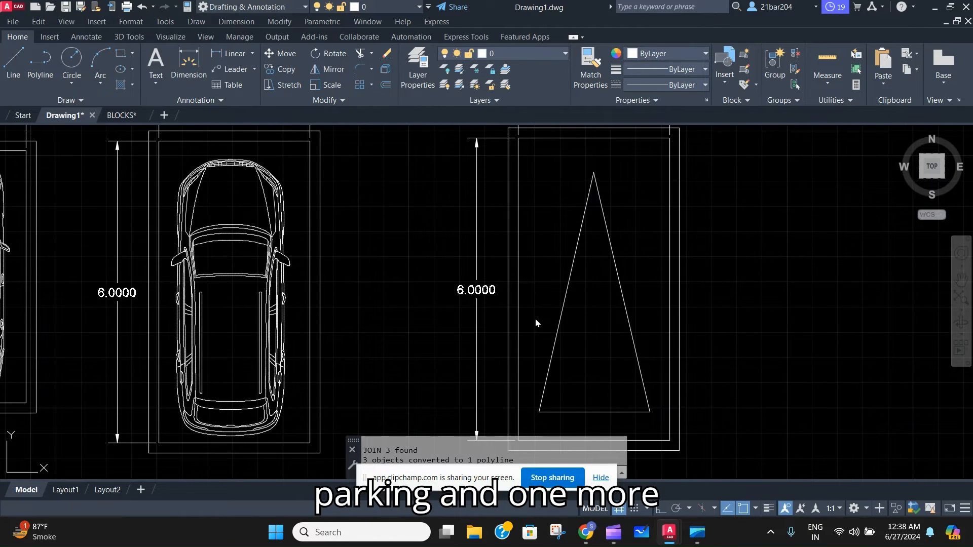
# Hatch the inside of the triangle in the third parking bay with the Solid pattern
pyautogui.write('h')
pyautogui.press('Return')
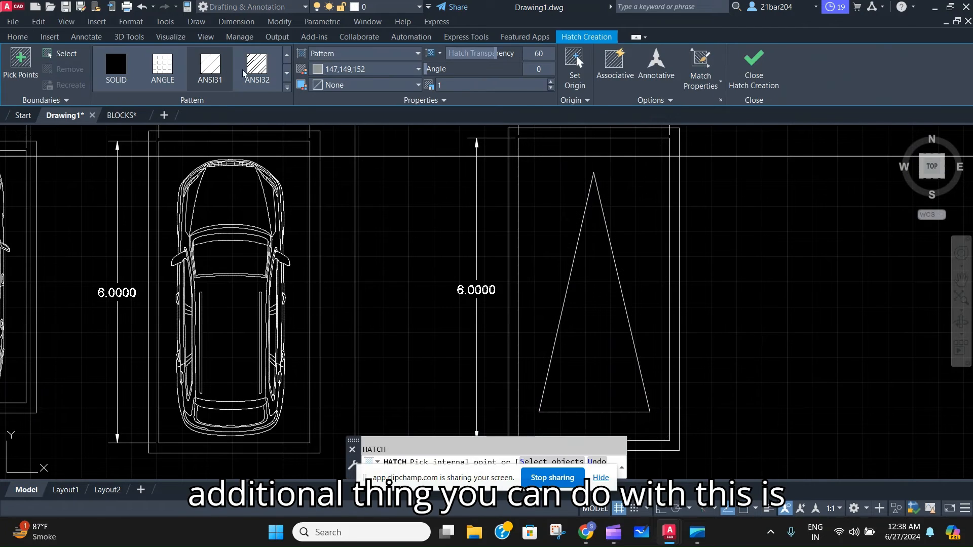
pyautogui.click(126, 64)
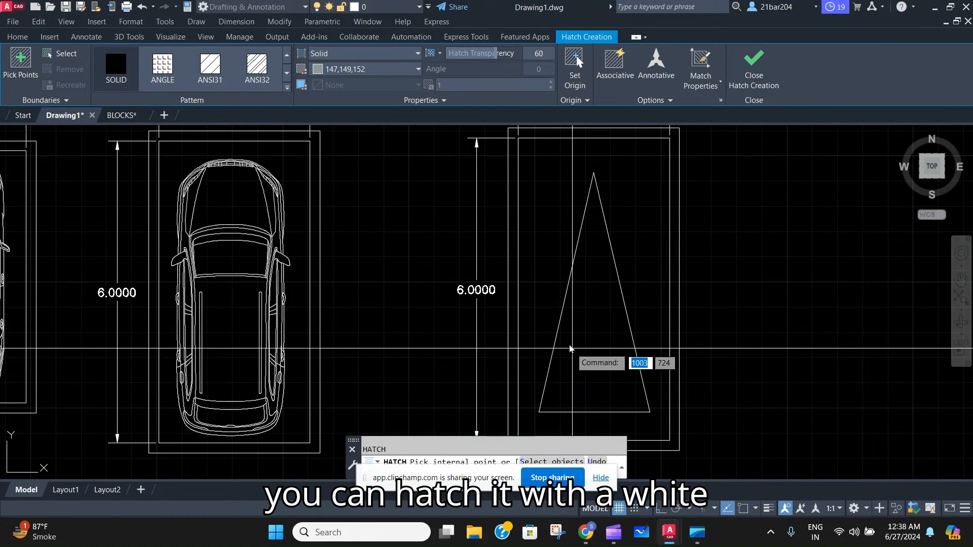
pyautogui.click(591, 315)
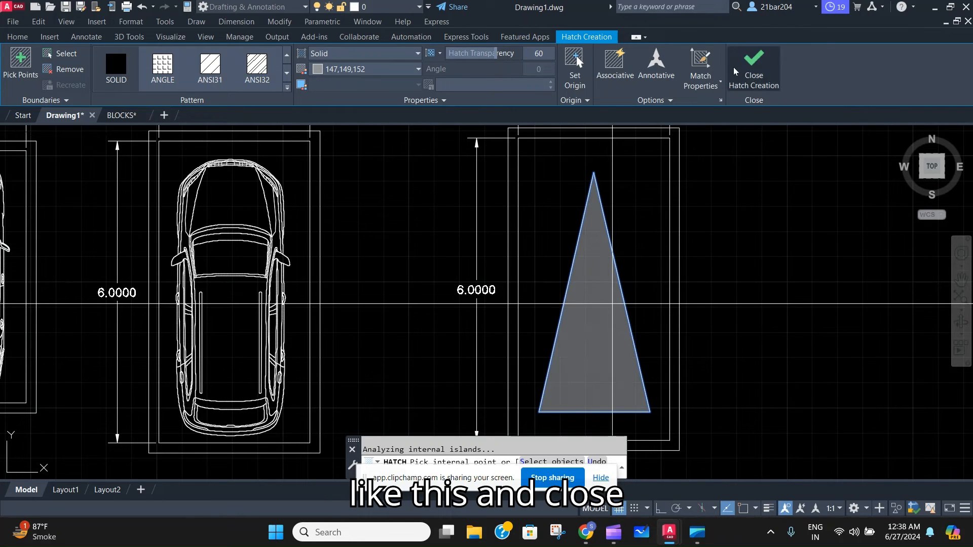
pyautogui.click(740, 67)
# Move the triangle bay with its outlines, hatch and dimensions horizontally closer to the SUV bay, with ortho turned on
pyautogui.scroll(-8, 685, 239)
pyautogui.scroll(6, 667, 259)
pyautogui.moveTo(668, 260)
pyautogui.mouseDown(button='middle')
pyautogui.moveTo(743, 268)
pyautogui.moveTo(655, 313)
pyautogui.mouseUp(button='middle')
pyautogui.click(726, 414)
pyautogui.click(545, 135)
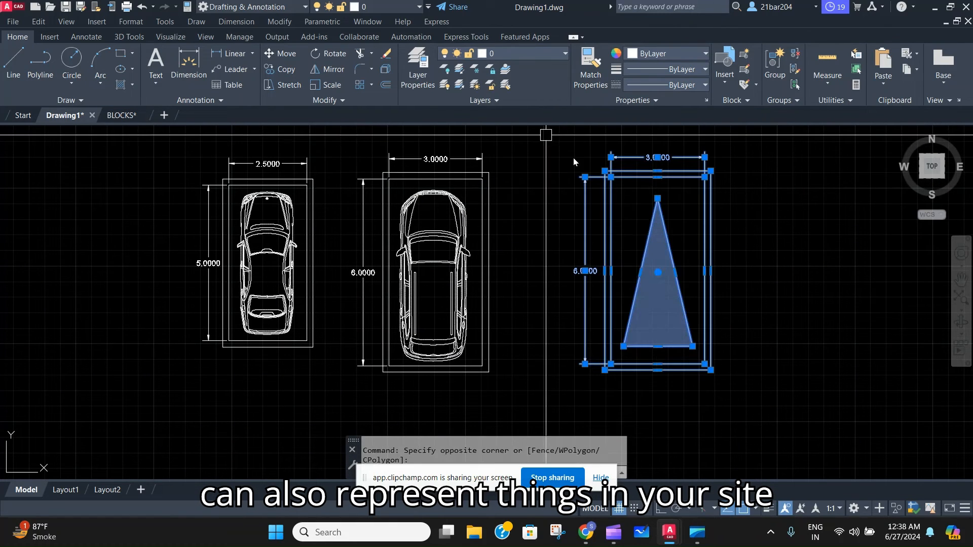
pyautogui.write('m')
pyautogui.press('Return')
pyautogui.click(833, 259)
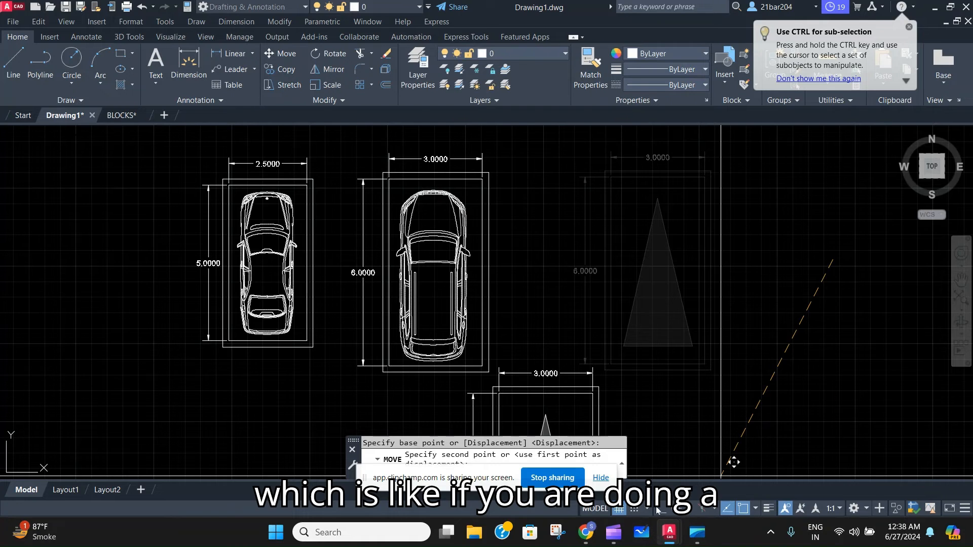
pyautogui.press('F8')
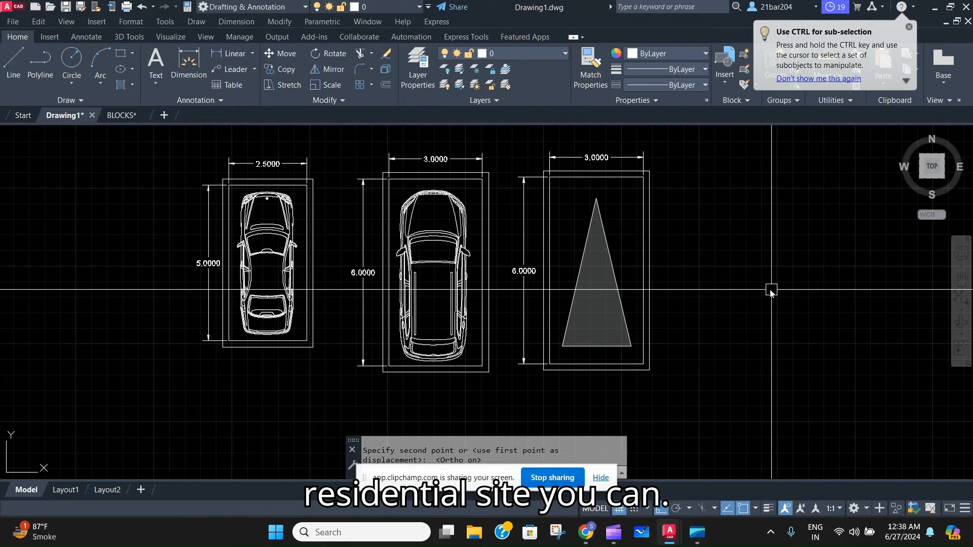
pyautogui.press('Escape')
# Examine the width and length dimensions of the sedan bay, the SUV bay and the triangle bay
pyautogui.scroll(-2, 481, 255)
pyautogui.scroll(2, 350, 260)
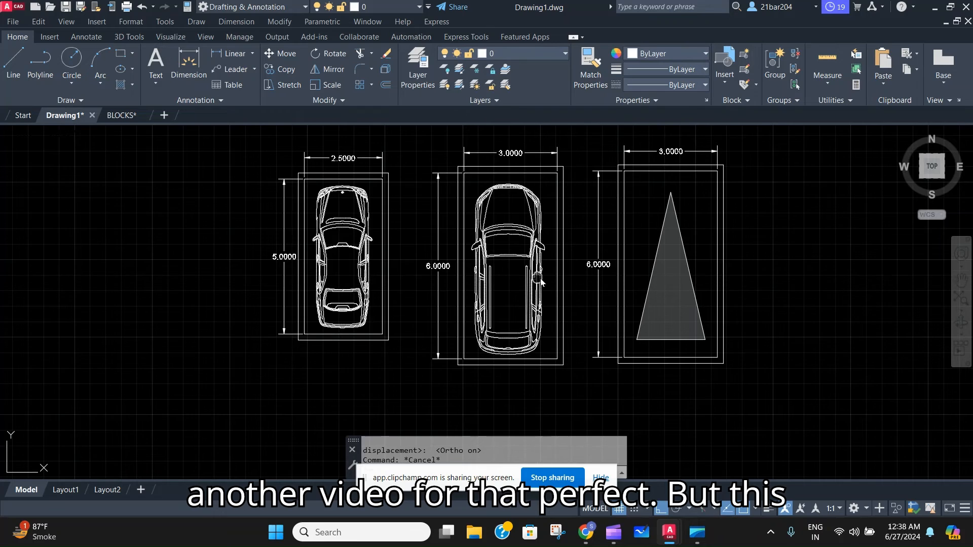
pyautogui.moveTo(538, 278); pyautogui.dragTo(633, 318, button='middle')
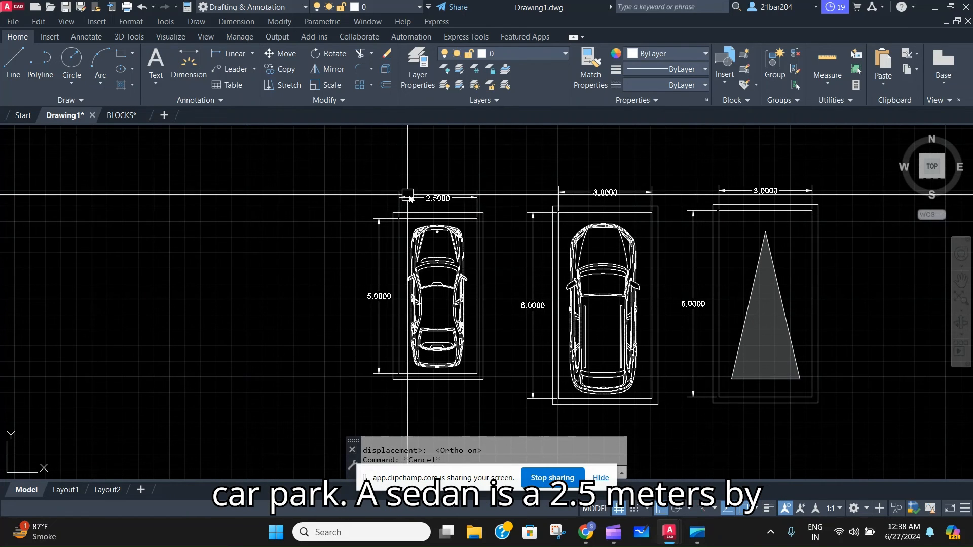
pyautogui.scroll(2, 428, 215)
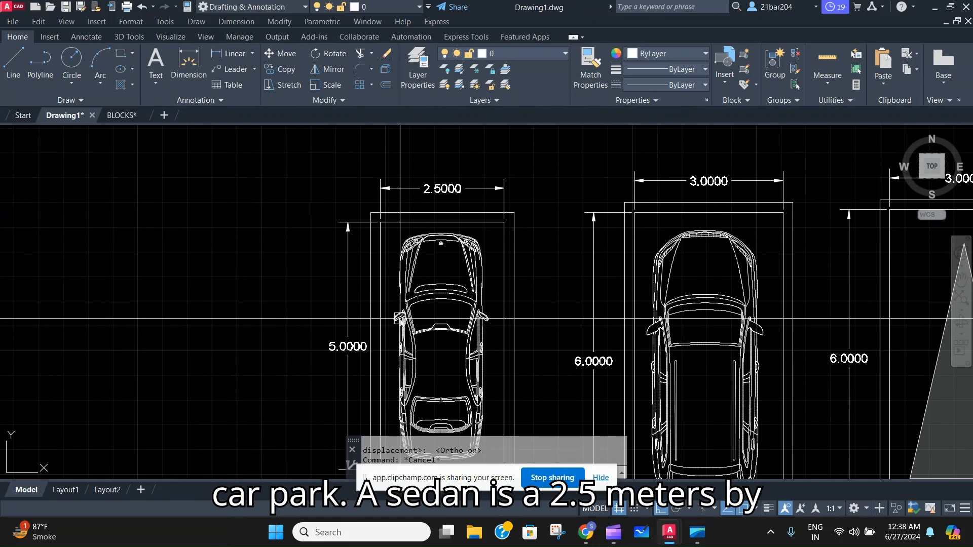
pyautogui.scroll(-2, 400, 318)
pyautogui.scroll(2, 415, 299)
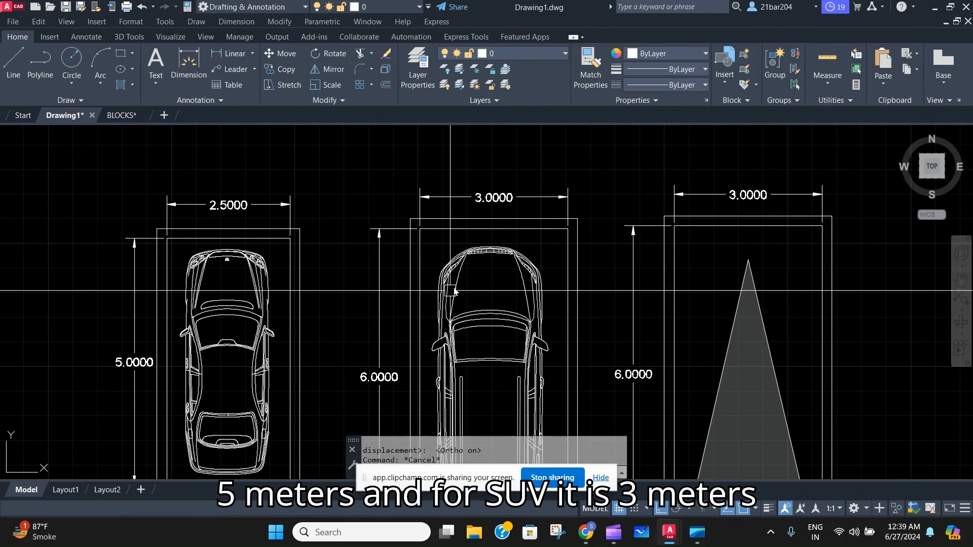
pyautogui.scroll(-3, 446, 292)
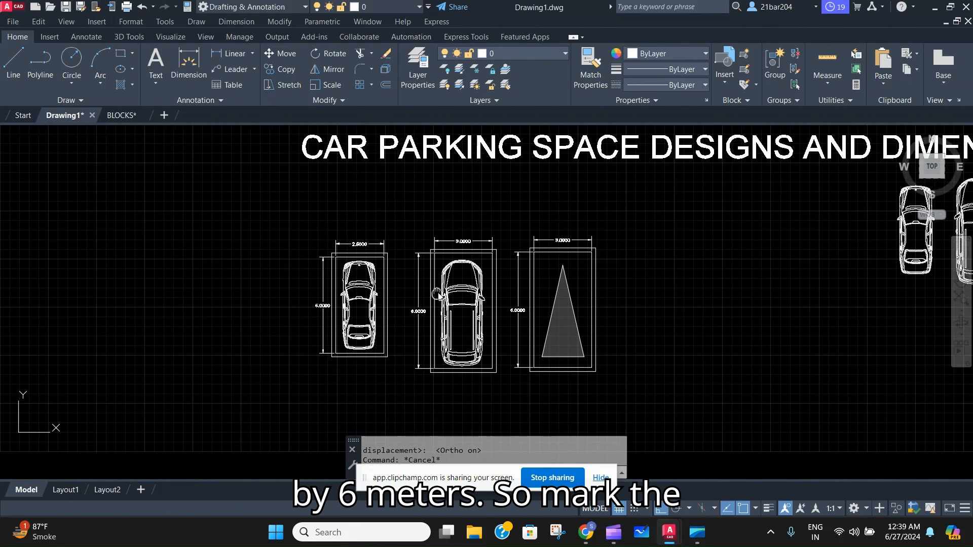
pyautogui.scroll(2, 360, 335)
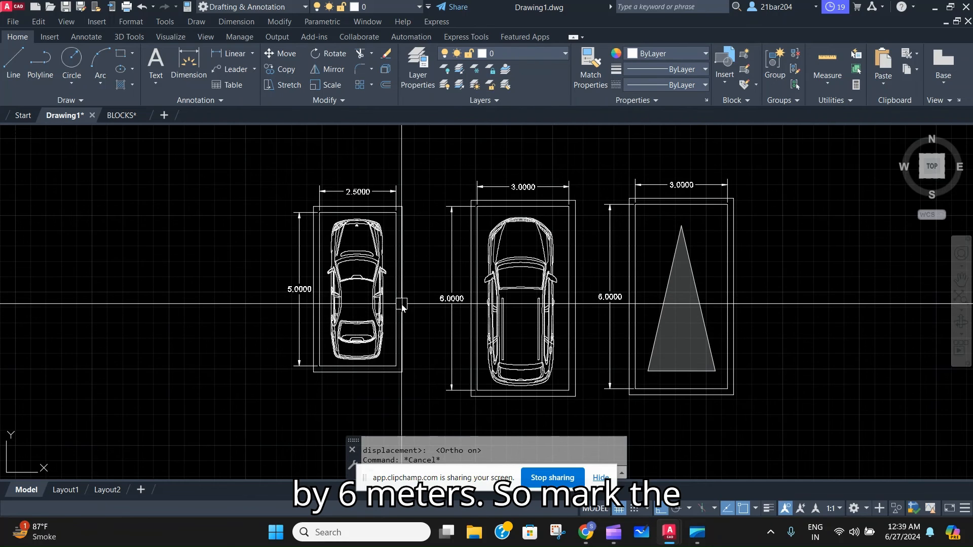
pyautogui.scroll(3, 402, 304)
pyautogui.scroll(-3, 402, 305)
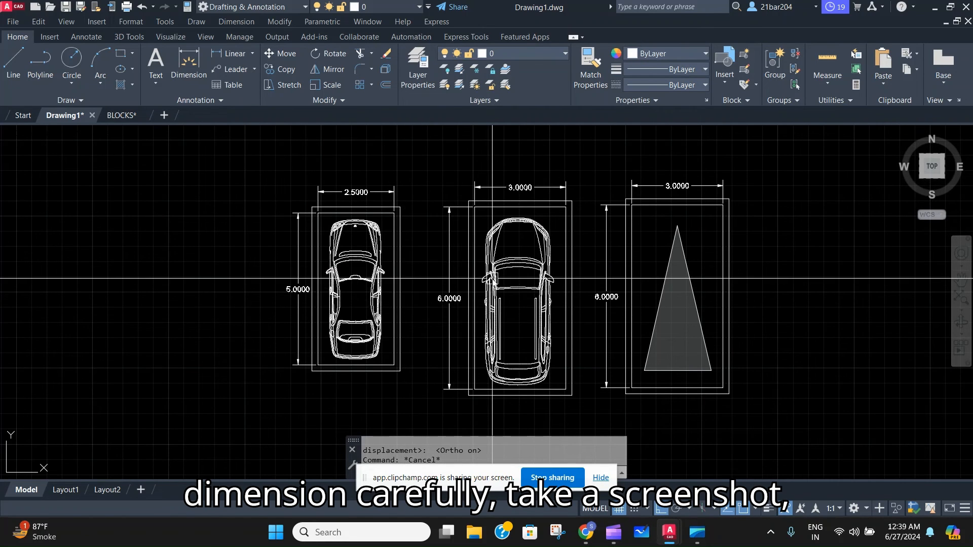
pyautogui.scroll(3, 492, 278)
pyautogui.scroll(-3, 494, 277)
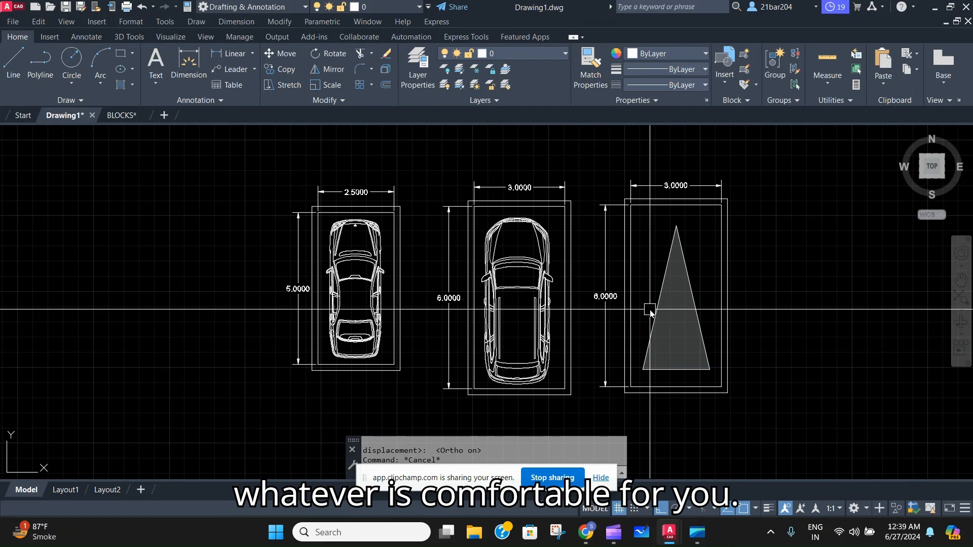
pyautogui.scroll(-5, 595, 277)
pyautogui.scroll(3, 662, 317)
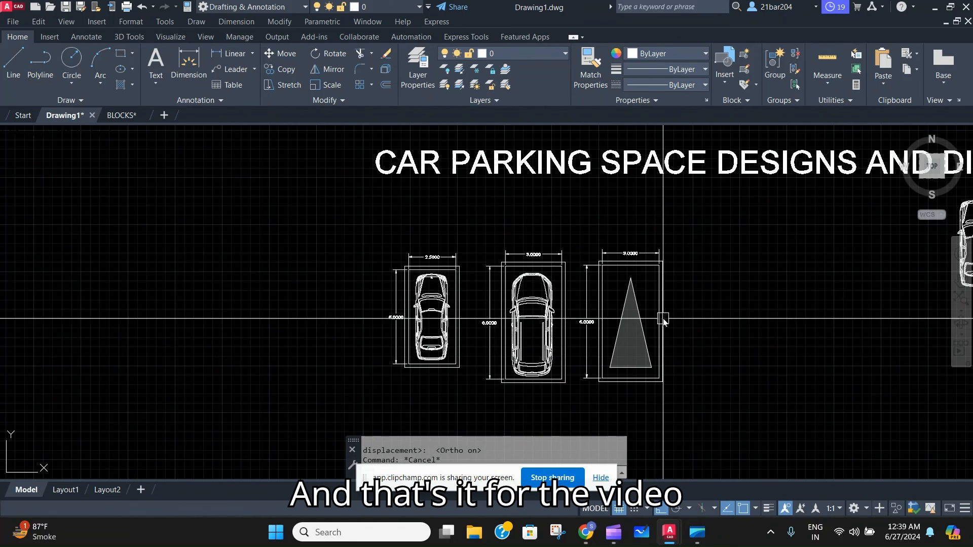
pyautogui.scroll(-3, 664, 319)
pyautogui.scroll(-2, 664, 318)
pyautogui.scroll(4, 664, 319)
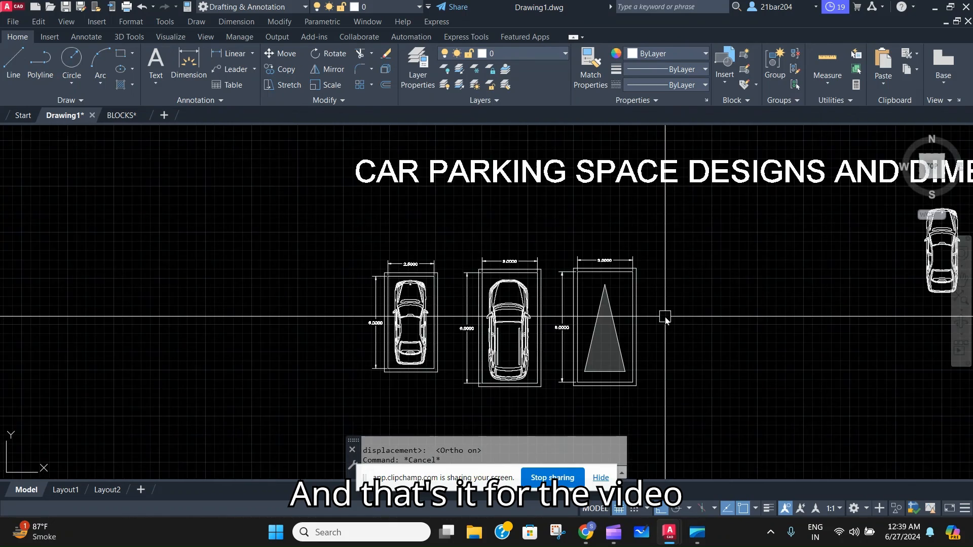
pyautogui.scroll(-6, 663, 319)
pyautogui.scroll(6, 599, 363)
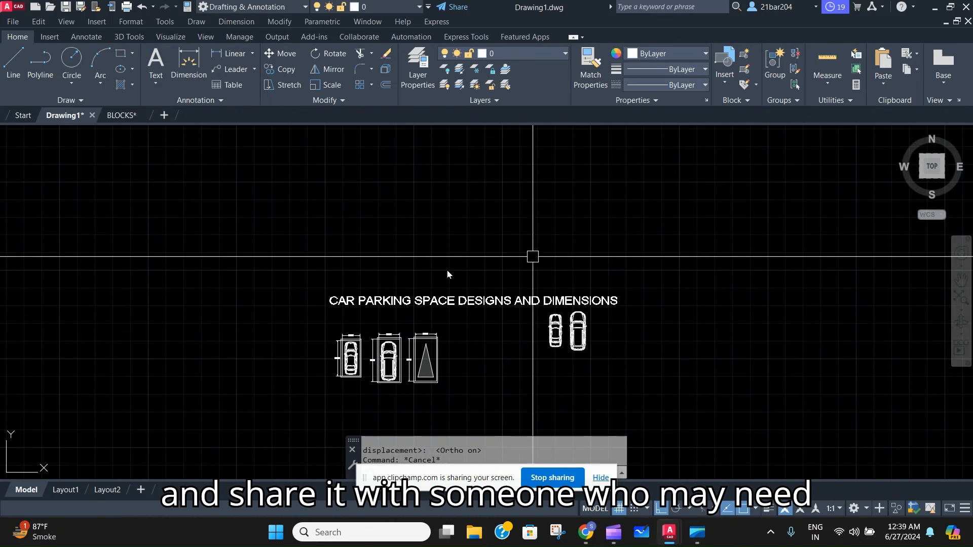
pyautogui.moveTo(629, 311); pyautogui.dragTo(536, 291, button='middle')
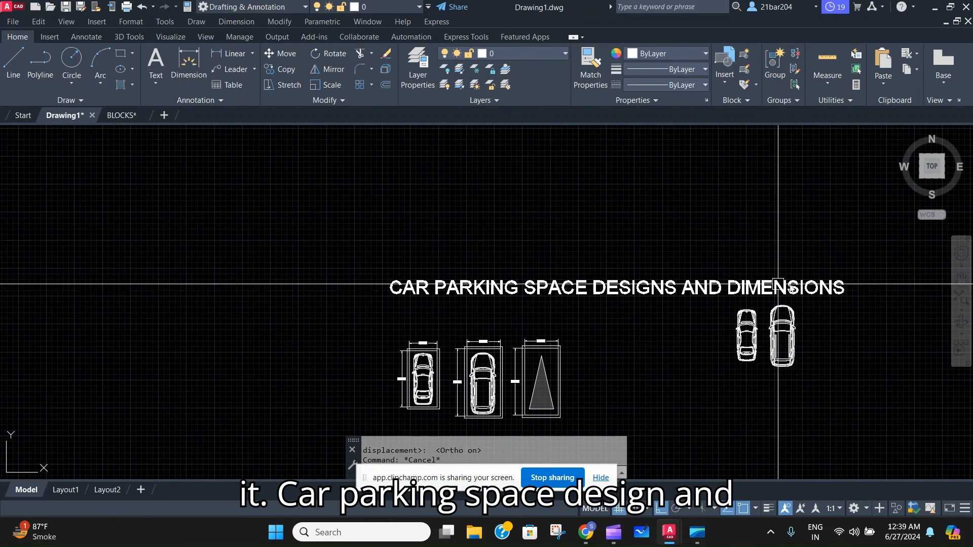